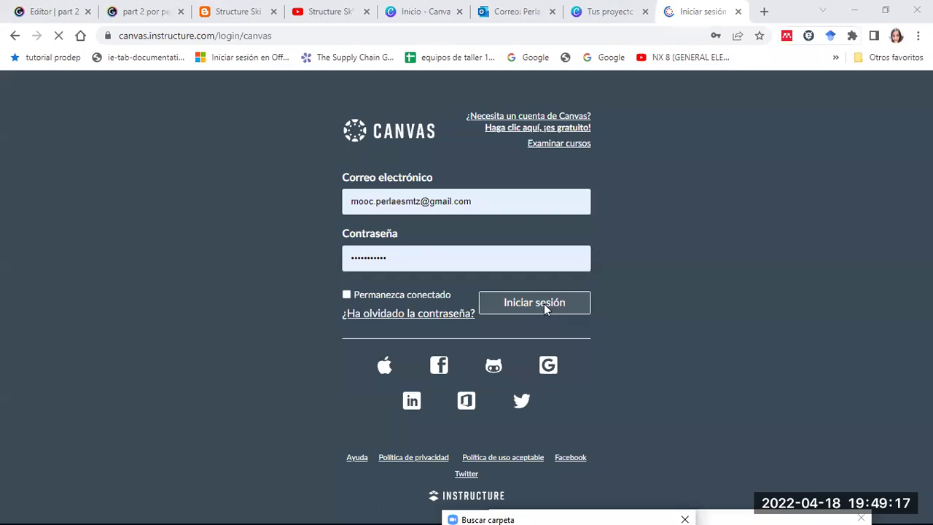
Sign in to Canvas with the prefilled credentials and open the TOEFL-ITP course at its STRUCTURE SKILLS module
left_click(546, 306)
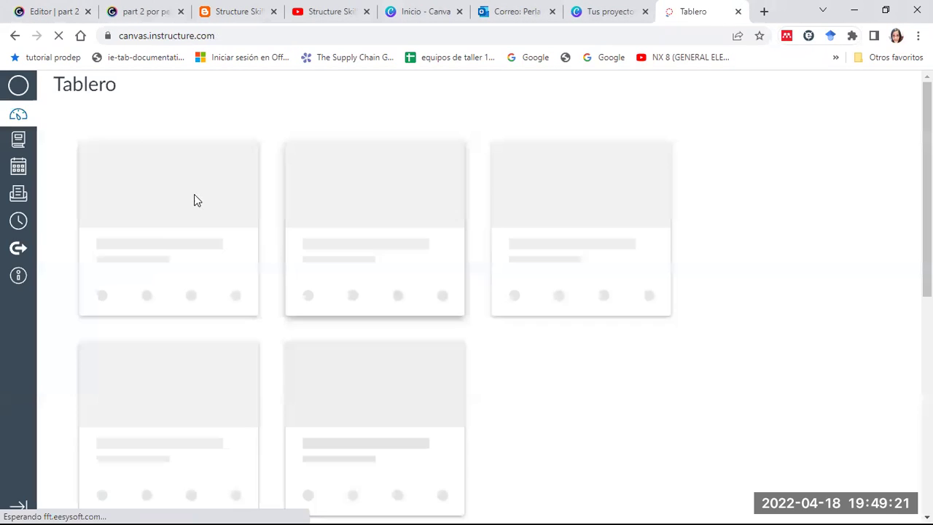
left_click(165, 297)
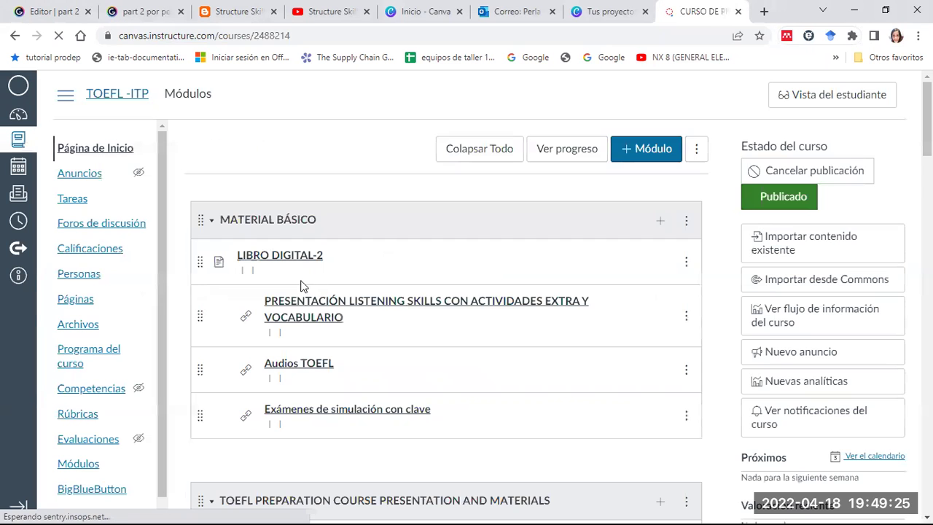
scroll(405, 350, "down", 10)
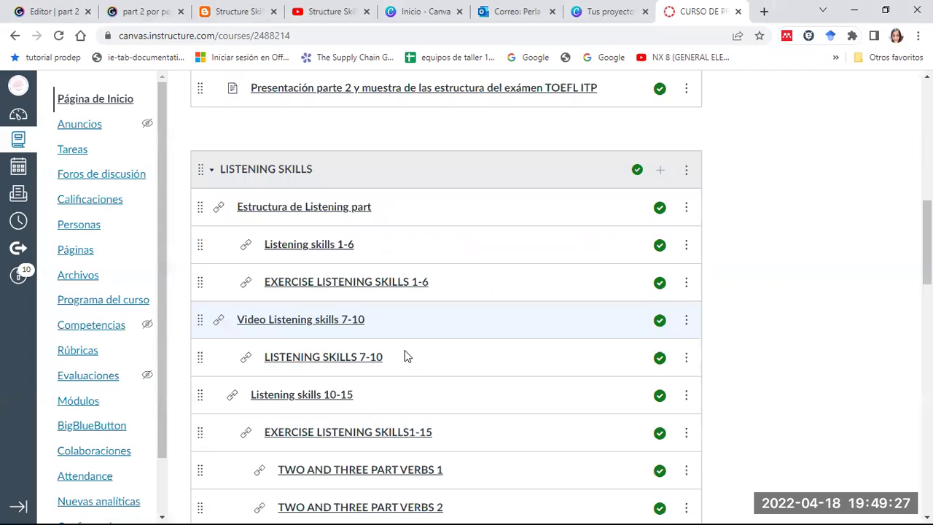
scroll(405, 350, "down", 10)
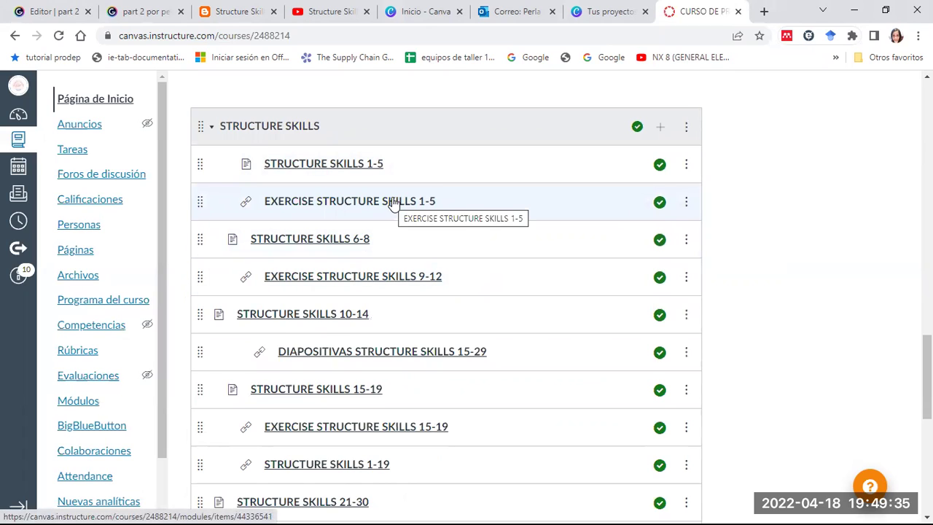
Open the EXERCISE STRUCTURE SKILLS 1-5 item in the course and launch its form in a separate browser tab
left_click(145, 21)
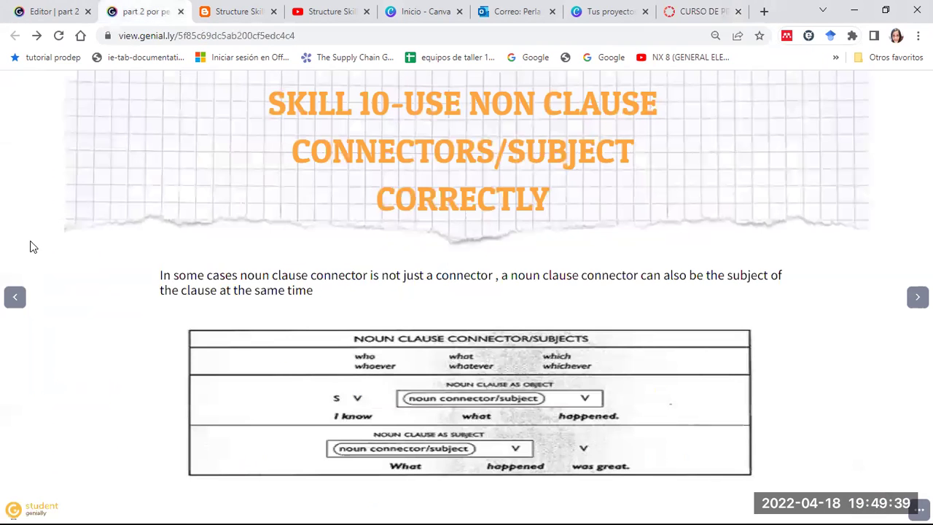
left_click(689, 14)
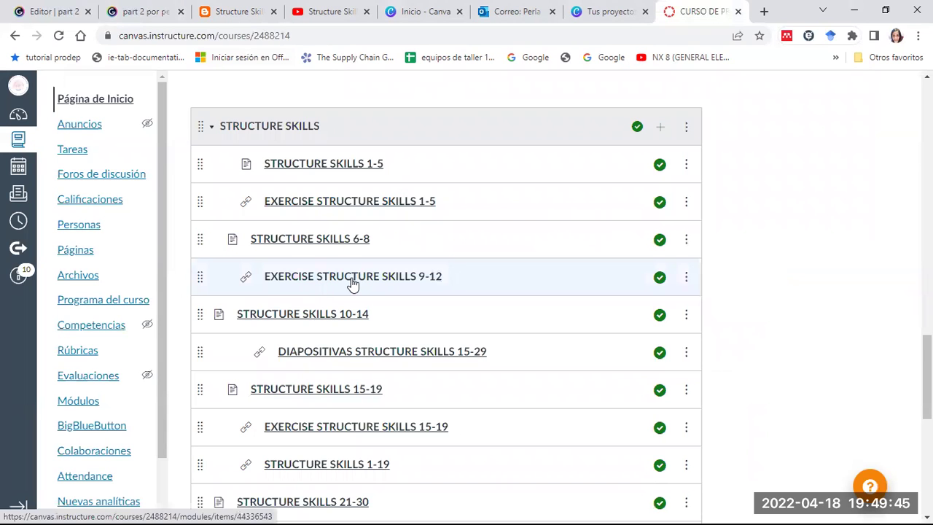
left_click(369, 210)
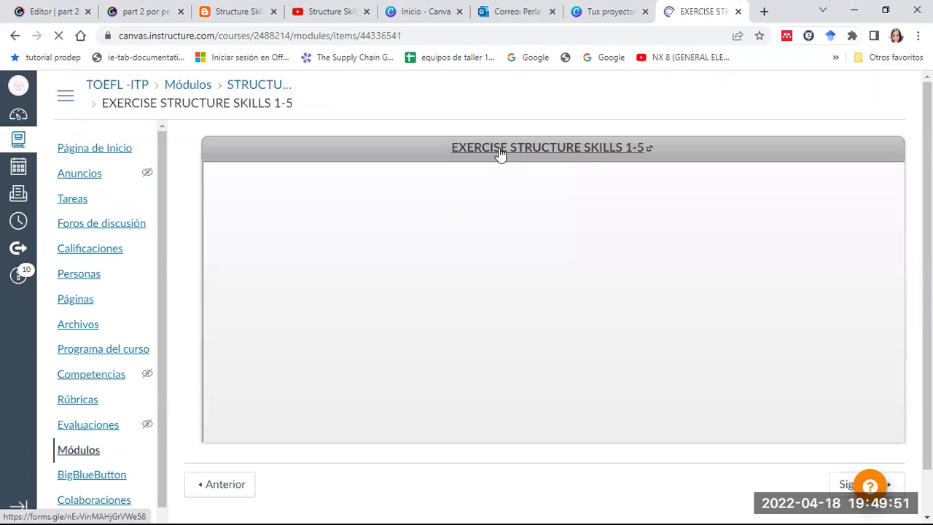
left_click(500, 153)
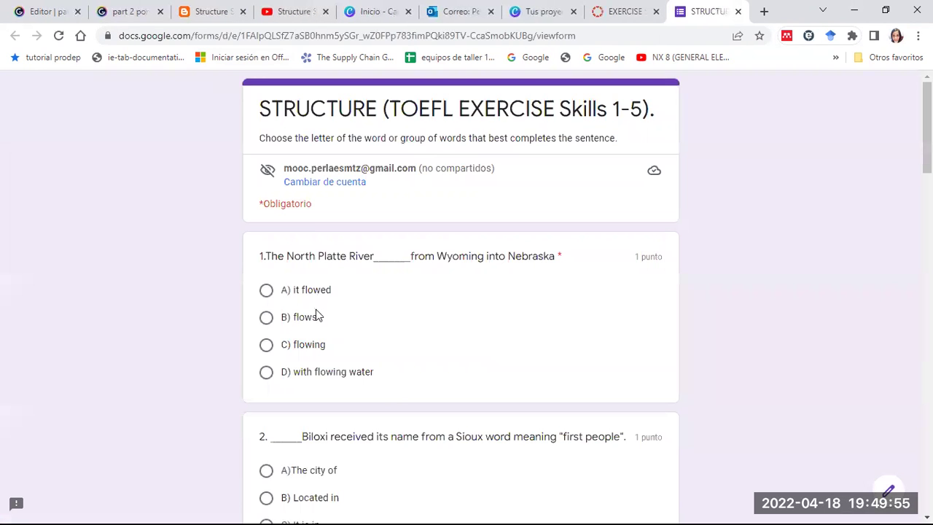
Look through all the multiple-choice questions of the Structure Skills 1-5 form, from the first to the last
scroll(398, 406, "down", 4)
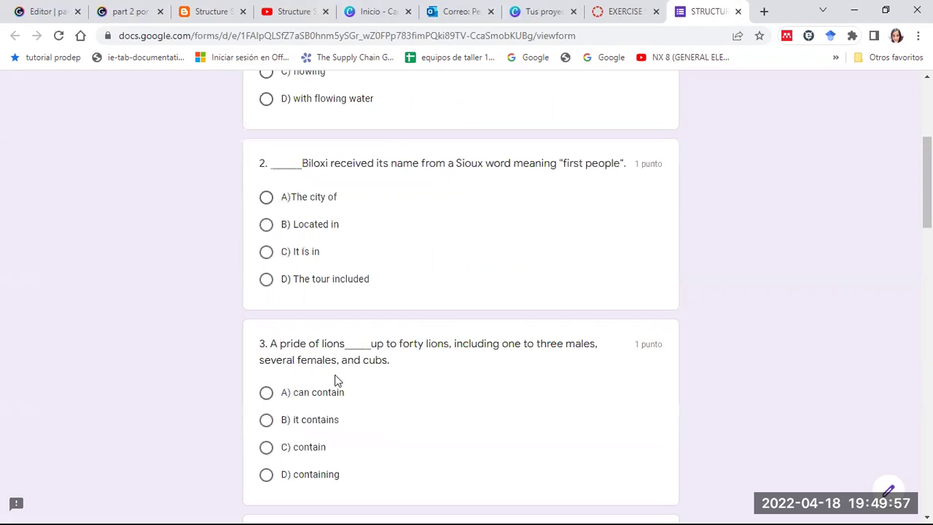
scroll(341, 412, "down", 5)
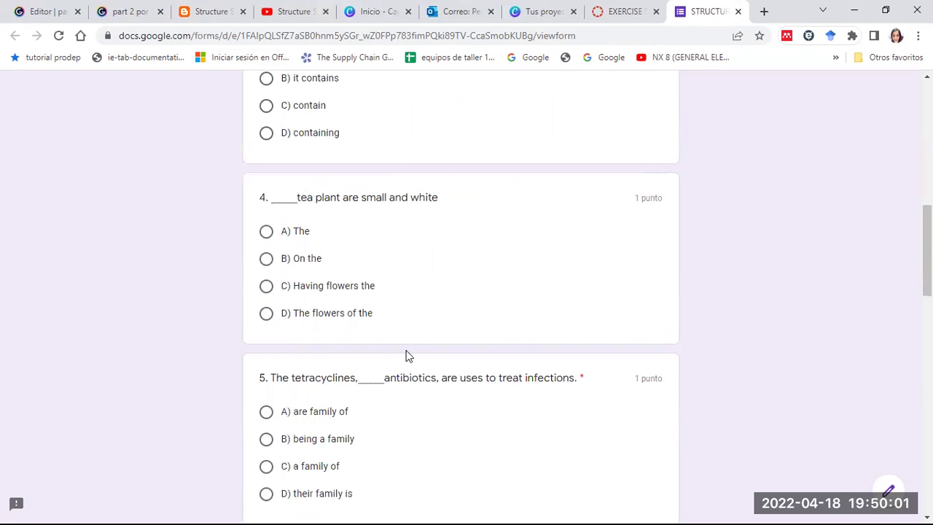
scroll(407, 355, "down", 8)
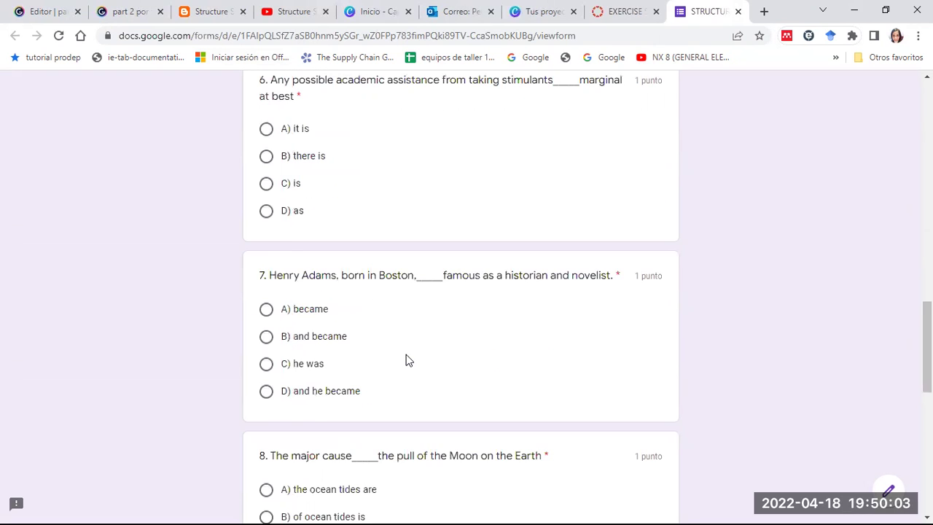
scroll(325, 312, "down", 5)
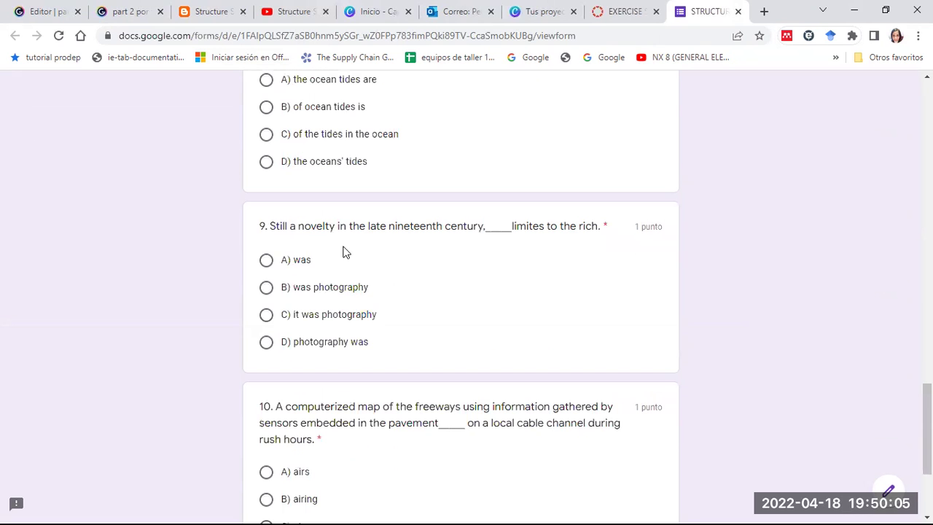
scroll(387, 274, "down", 3)
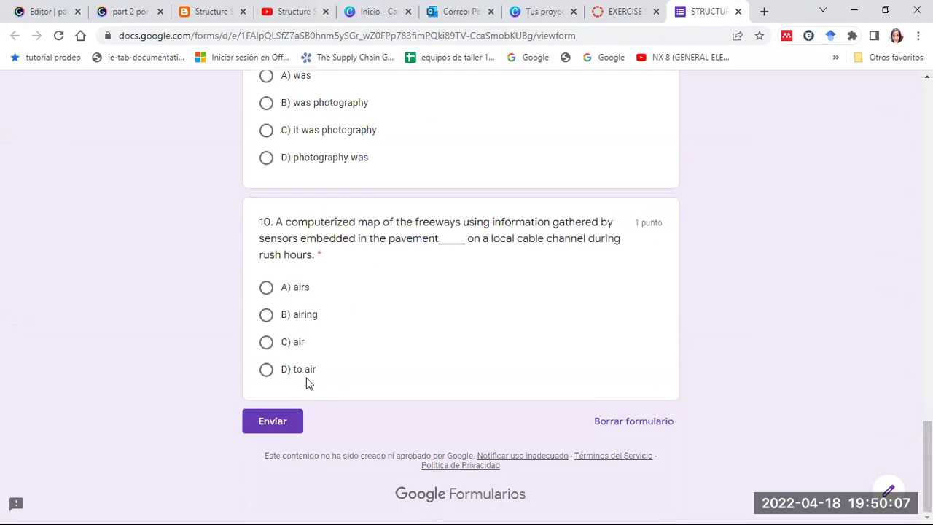
scroll(313, 407, "up", 2)
scroll(291, 394, "down", 1)
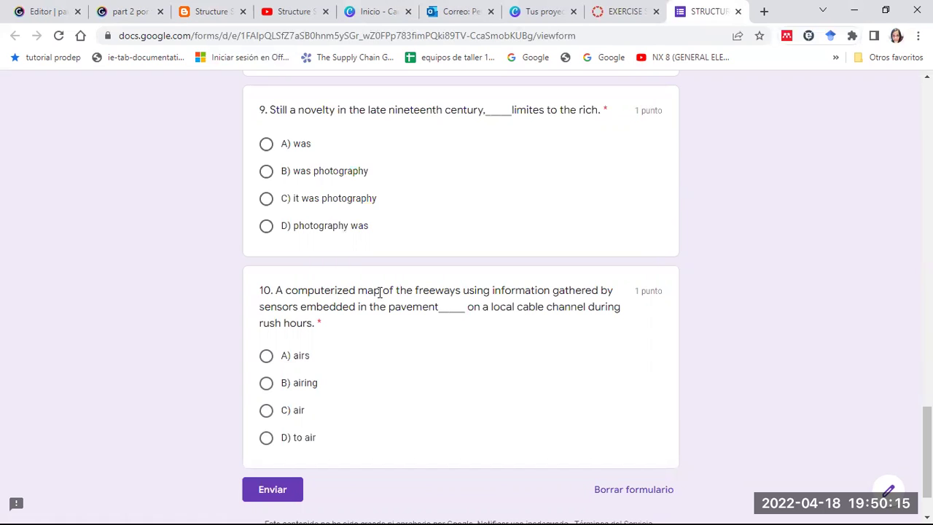
scroll(375, 290, "up", 3)
scroll(378, 297, "up", 1)
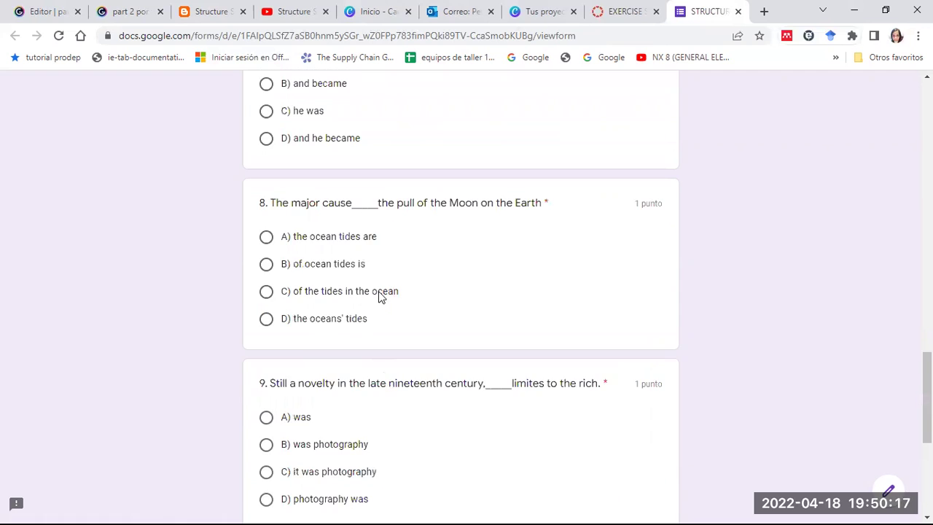
scroll(378, 296, "down", 1)
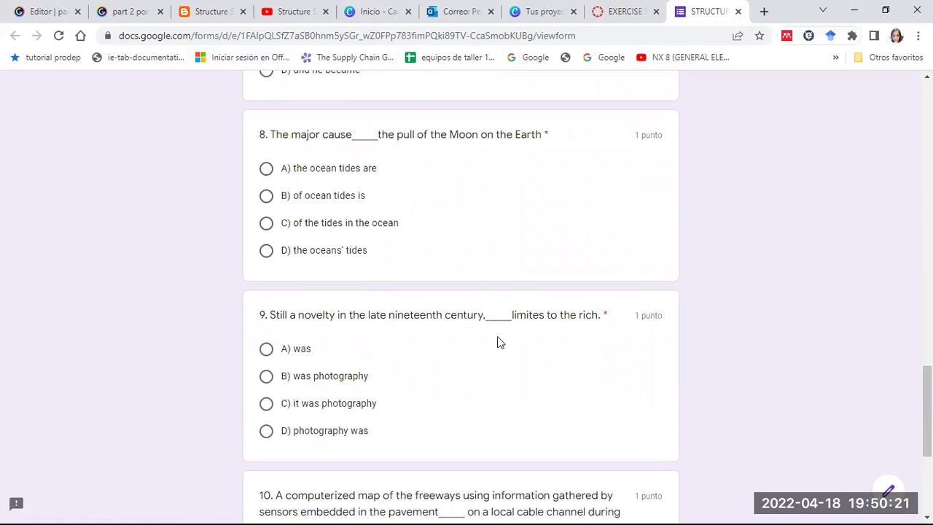
scroll(507, 341, "up", 2)
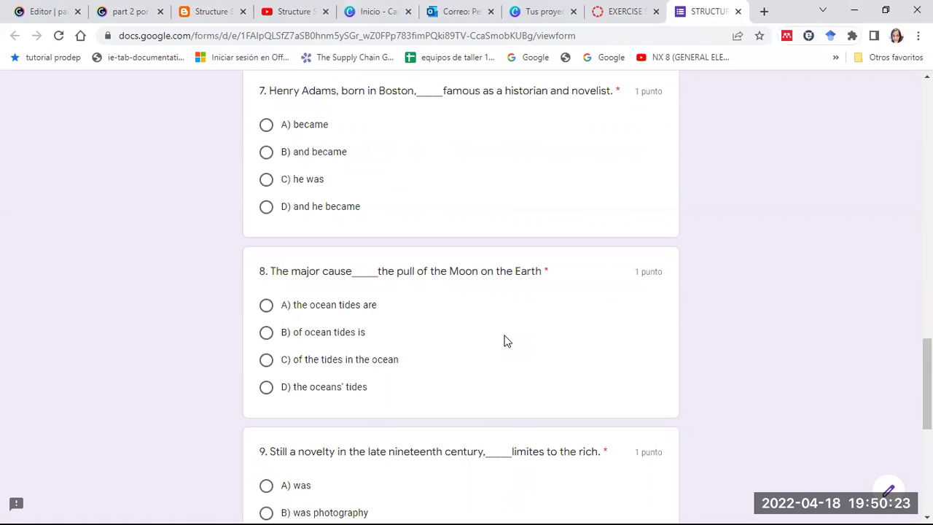
scroll(507, 342, "up", 17)
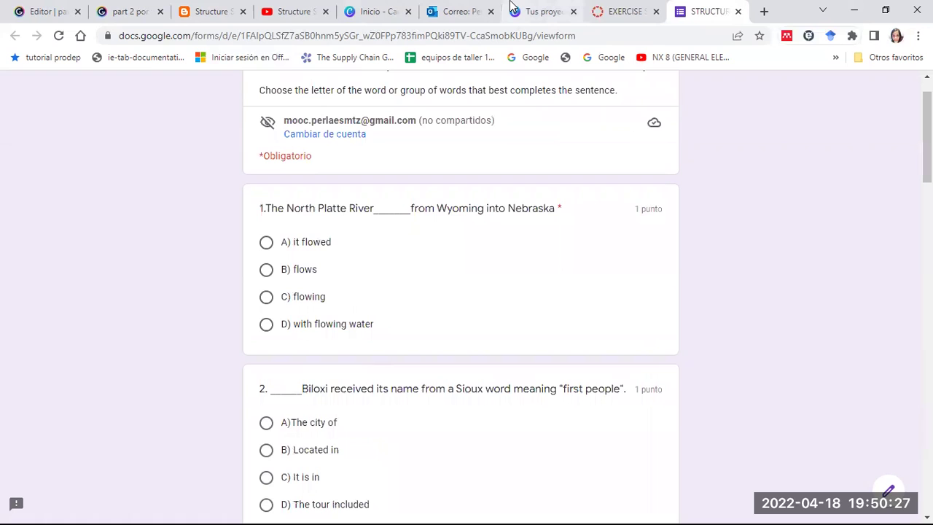
Copy the web address of the Structure Skills 1-5 form and switch to the other open window
left_click(194, 37)
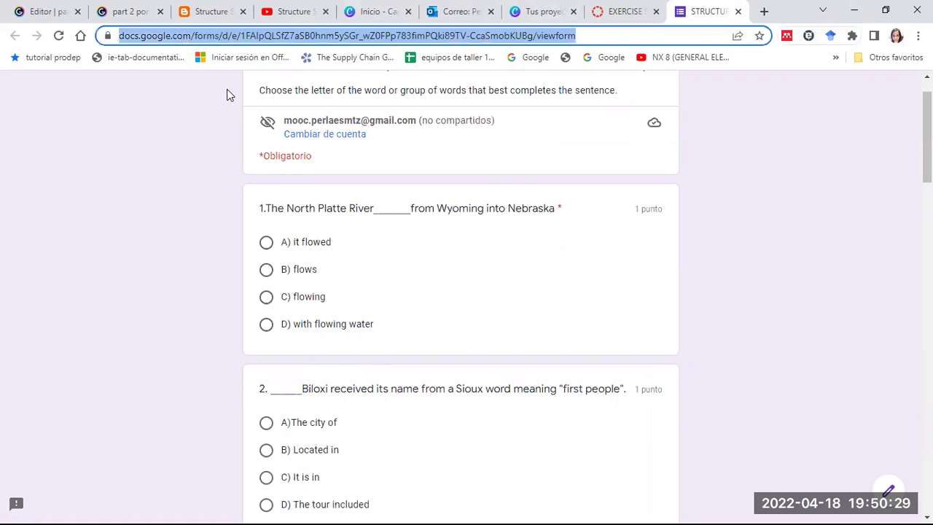
right_click(183, 39)
left_click(263, 113)
key("alt+Tab")
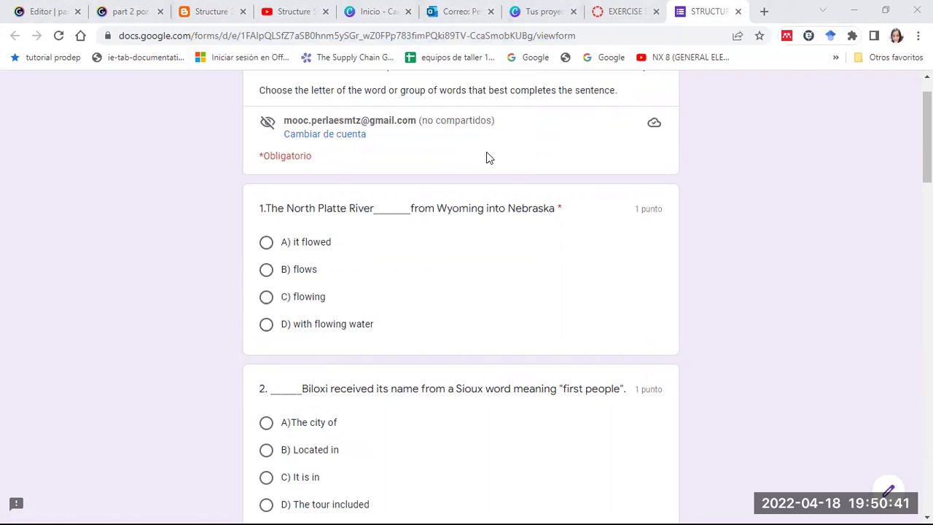
Return to the Canvas course modules and open COMPLETE TEST 1 in the LISTENING SKILLS module
left_click(608, 13)
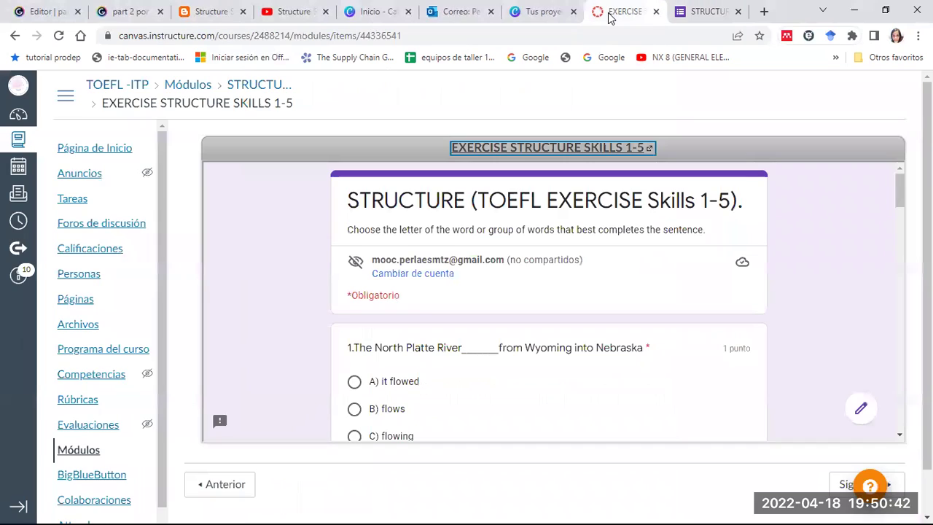
left_click(16, 37)
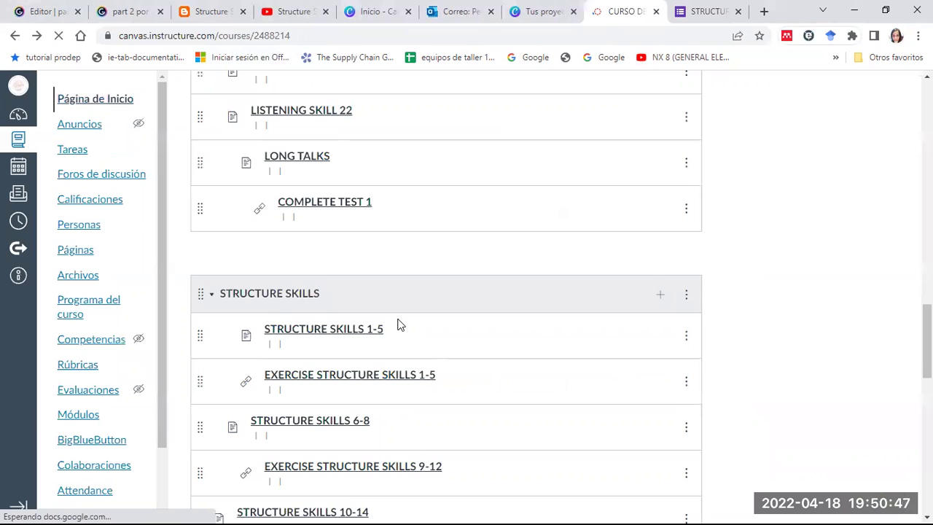
scroll(399, 324, "up", 10)
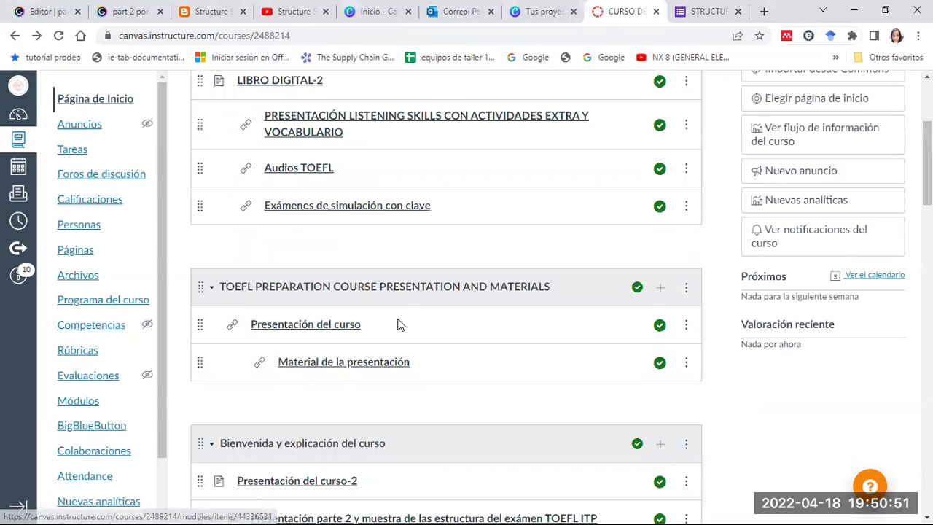
scroll(398, 323, "down", 10)
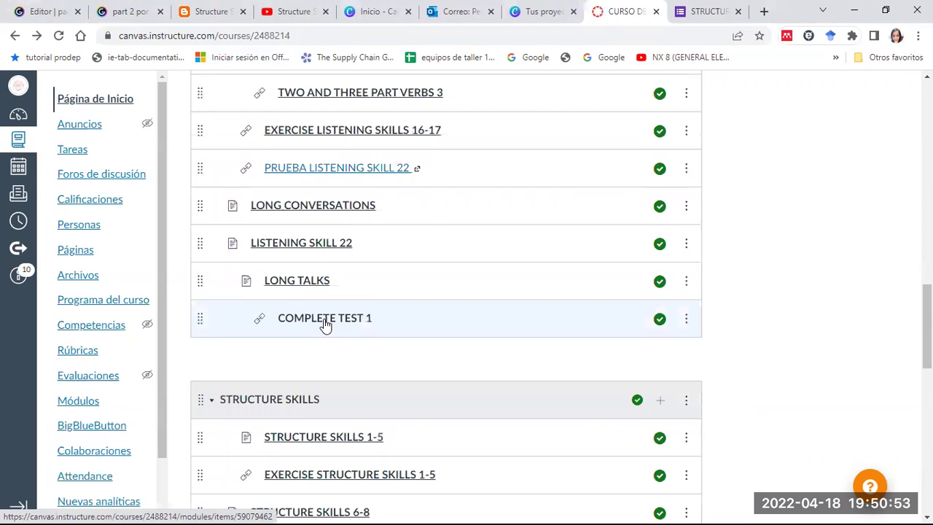
left_click(325, 321)
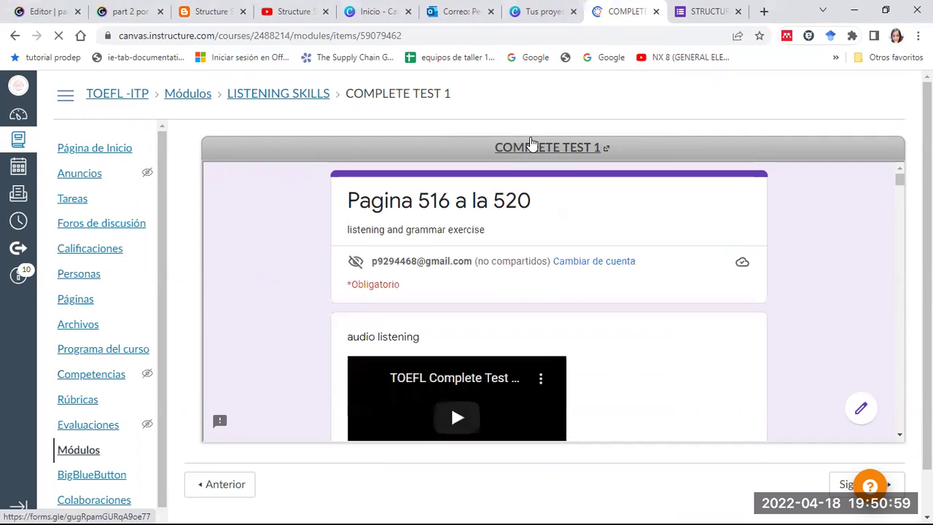
Examine the questions of the embedded COMPLETE TEST 1 form through to the end of its first page
scroll(463, 332, "down", 20)
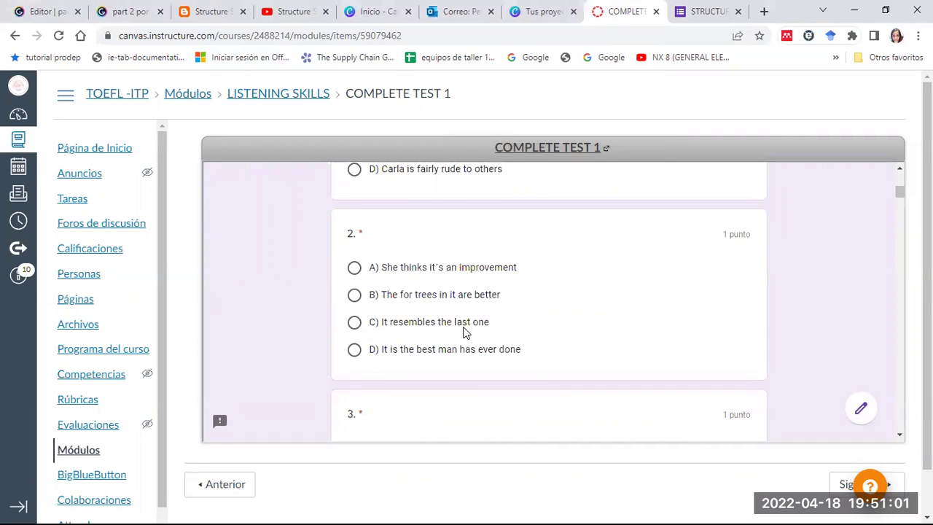
scroll(467, 336, "down", 20)
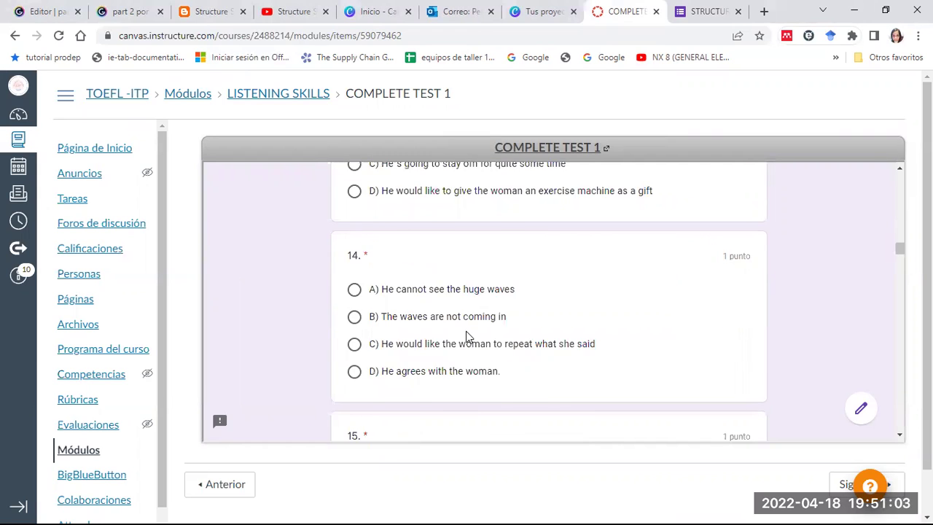
scroll(503, 368, "down", 20)
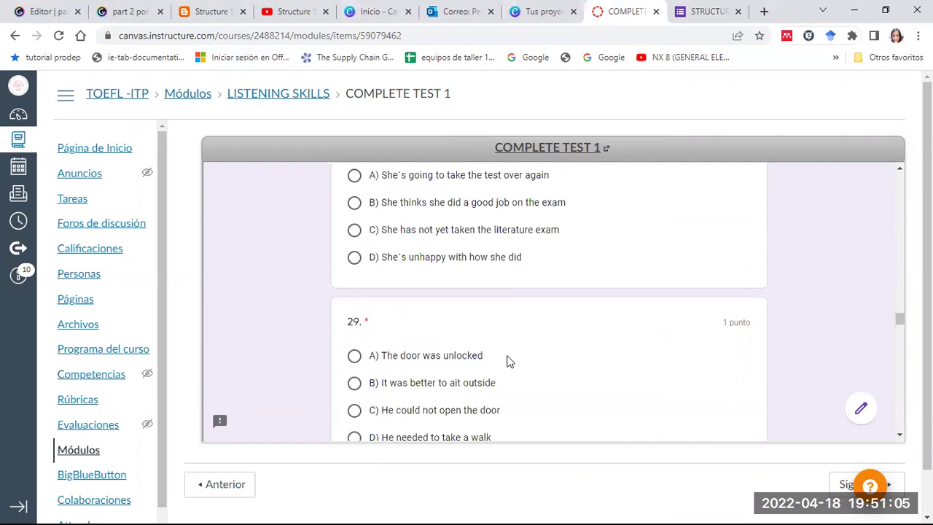
scroll(524, 372, "down", 10)
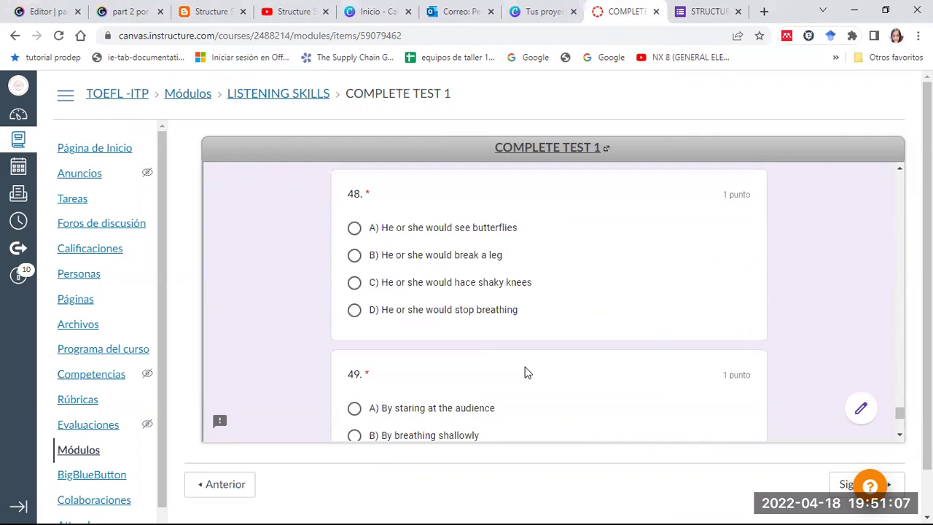
scroll(525, 367, "up", 6)
scroll(525, 365, "down", 5)
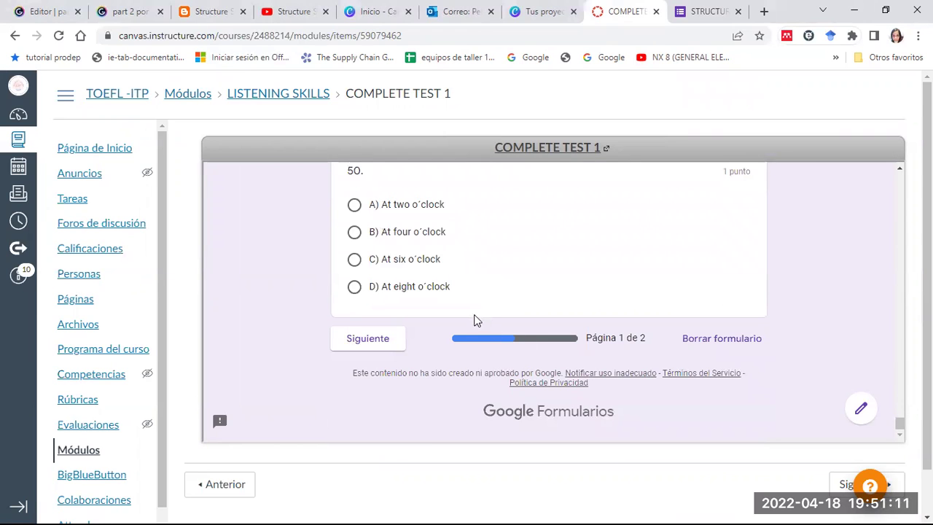
scroll(448, 277, "up", 1)
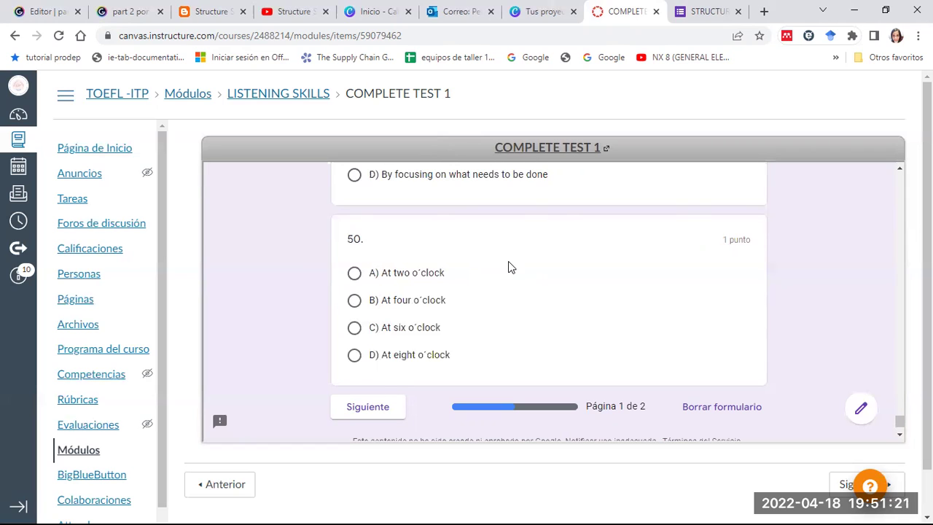
scroll(510, 268, "up", 2)
scroll(510, 267, "up", 4)
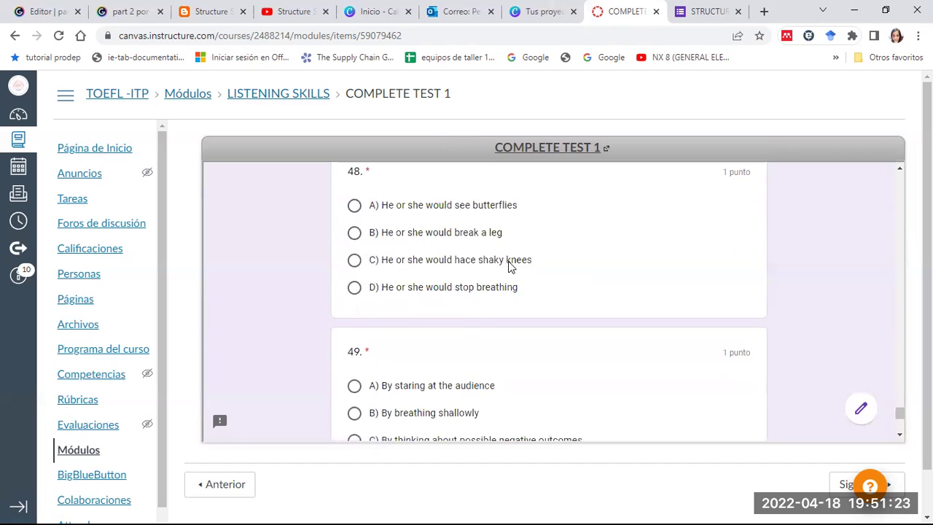
scroll(509, 264, "up", 10)
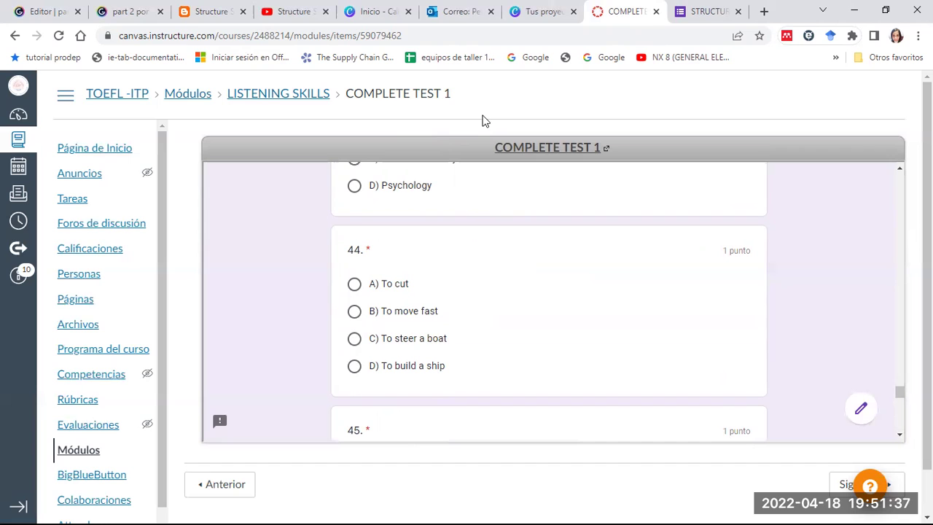
Go back to the Structure Skills 1-5 form and show its heading and first question
left_click(705, 13)
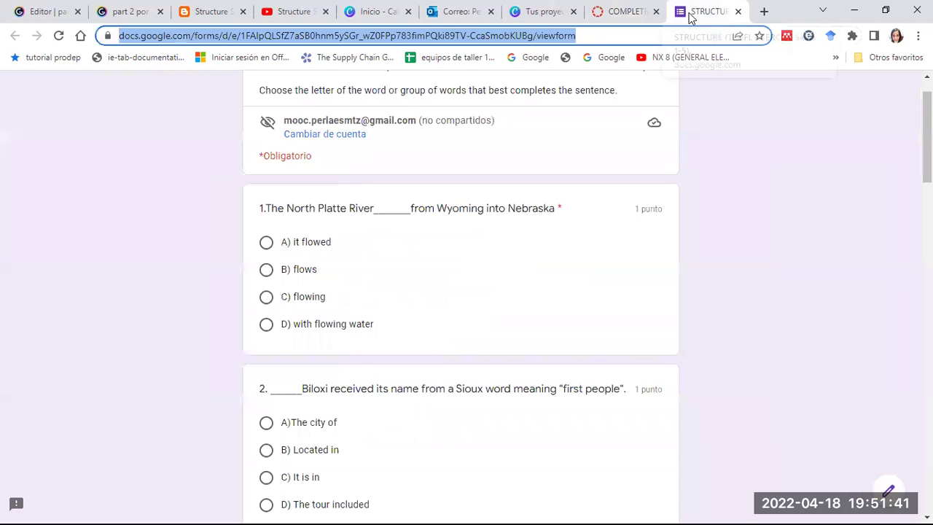
scroll(460, 315, "up", 1)
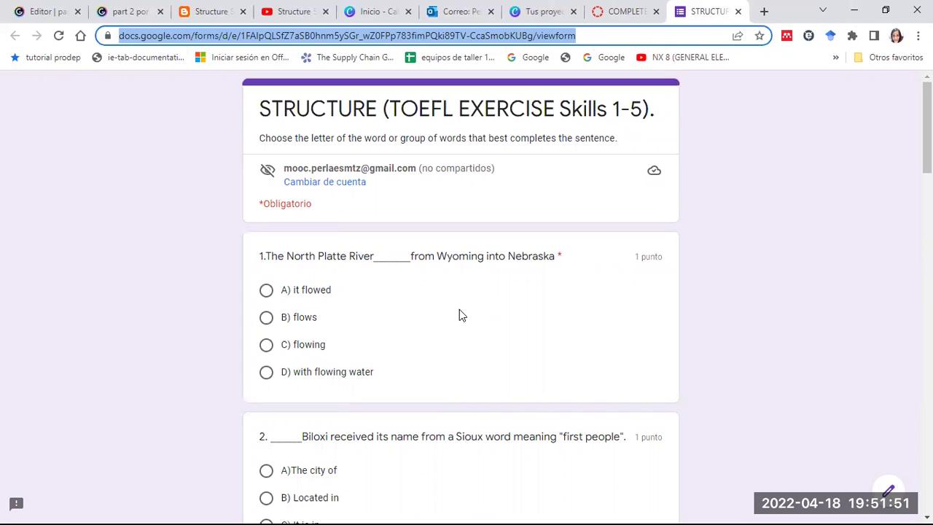
Examine the Structure Skills 1-5 form's questions through number 7 and return to its heading
scroll(459, 312, "down", 3)
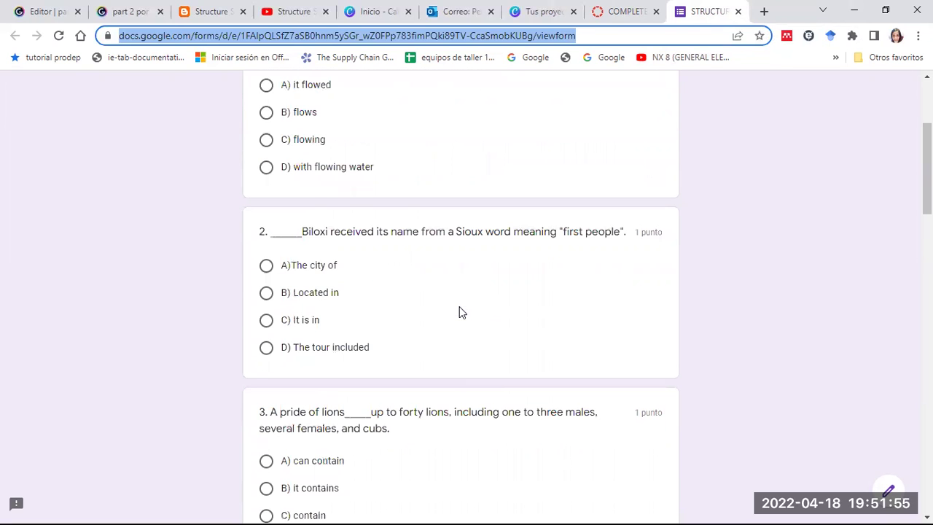
scroll(459, 312, "down", 2)
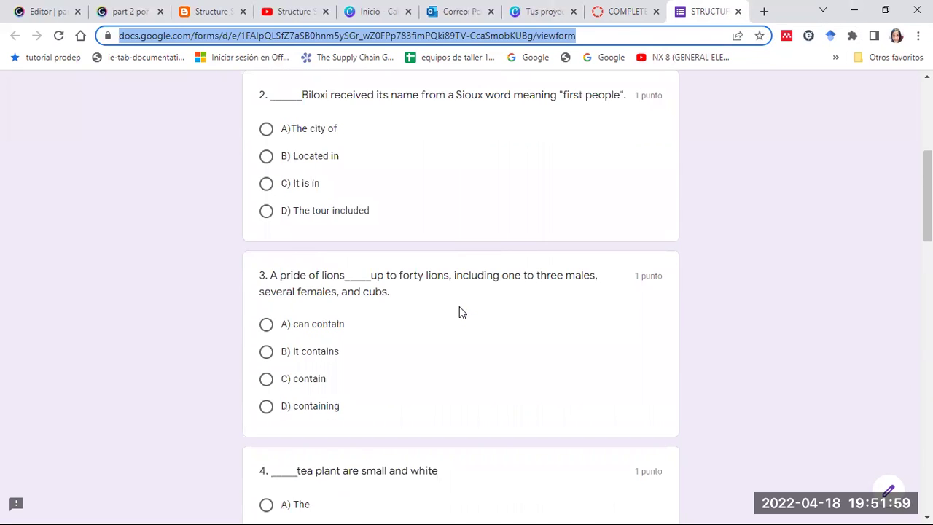
scroll(459, 312, "down", 5)
scroll(460, 312, "down", 3)
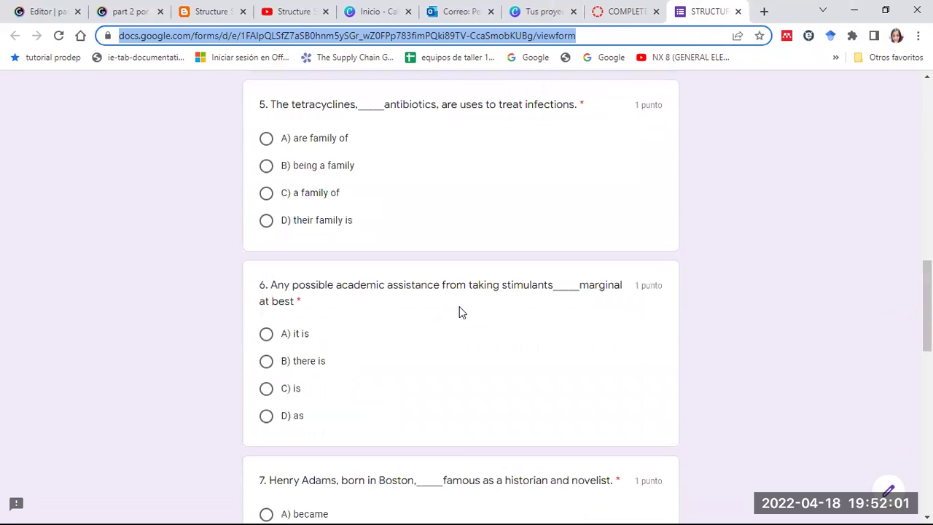
scroll(460, 312, "up", 10)
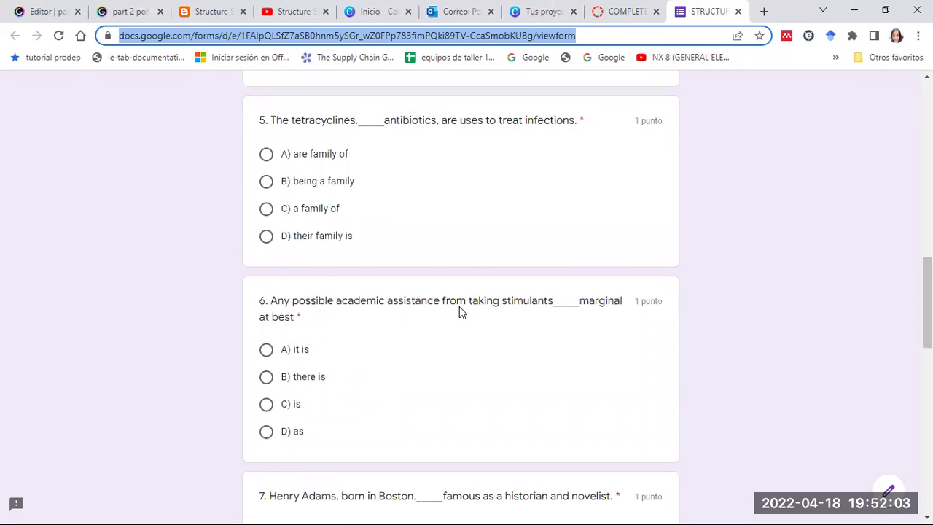
scroll(459, 312, "up", 3)
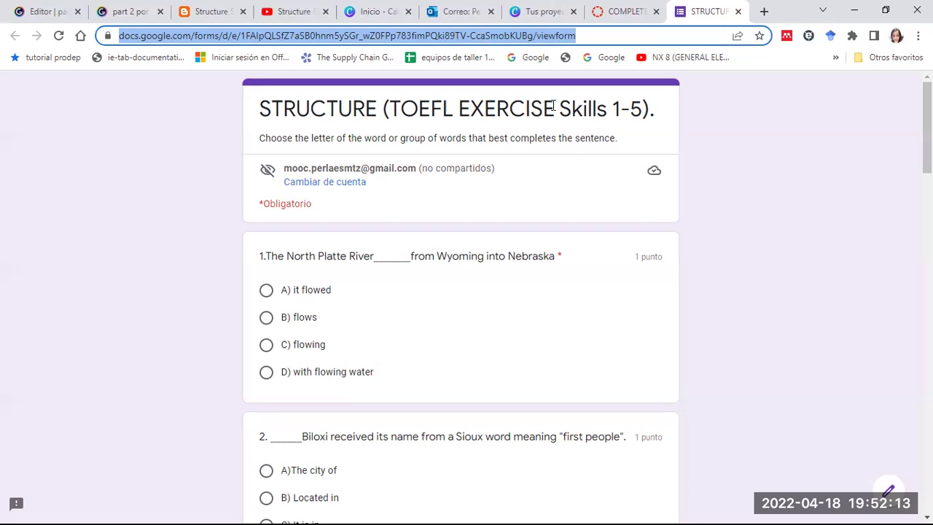
Return to COMPLETE TEST 1 in Canvas and examine its remaining questions through number 50
left_click(625, 15)
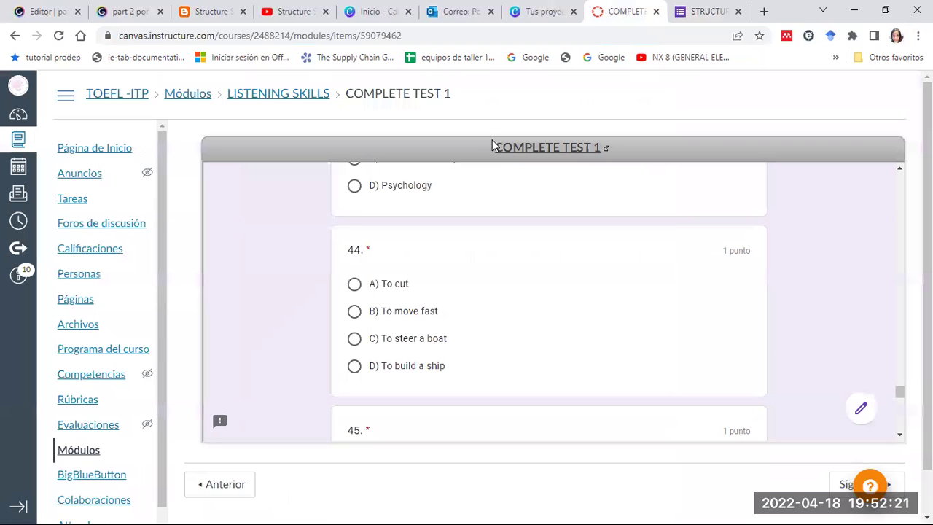
scroll(450, 367, "down", 9)
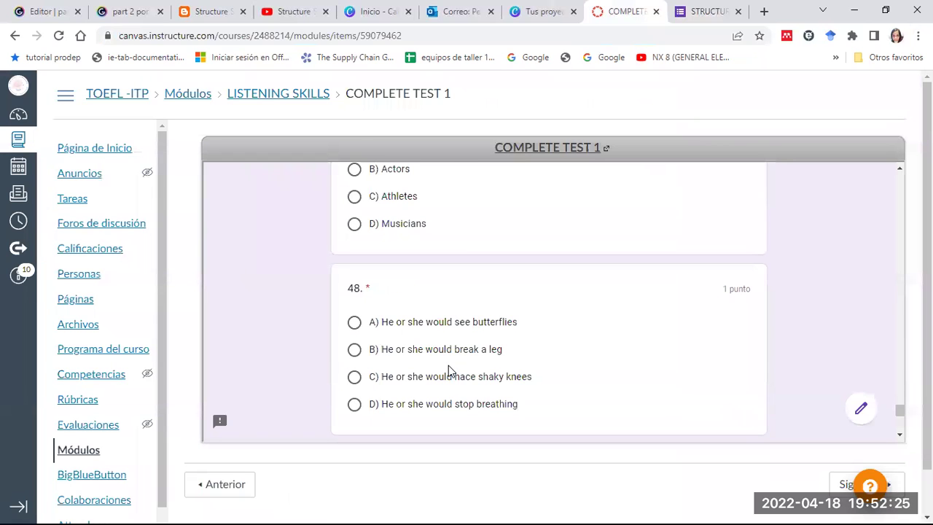
scroll(449, 365, "down", 5)
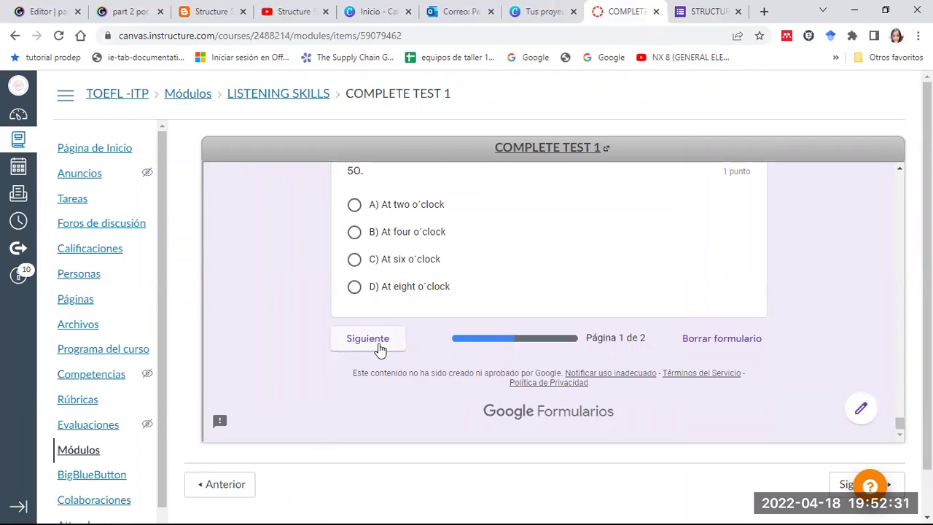
Review the COMPLETE TEST 1 questions backwards from number 50 to the form's heading and audio listening video
scroll(379, 350, "up", 2)
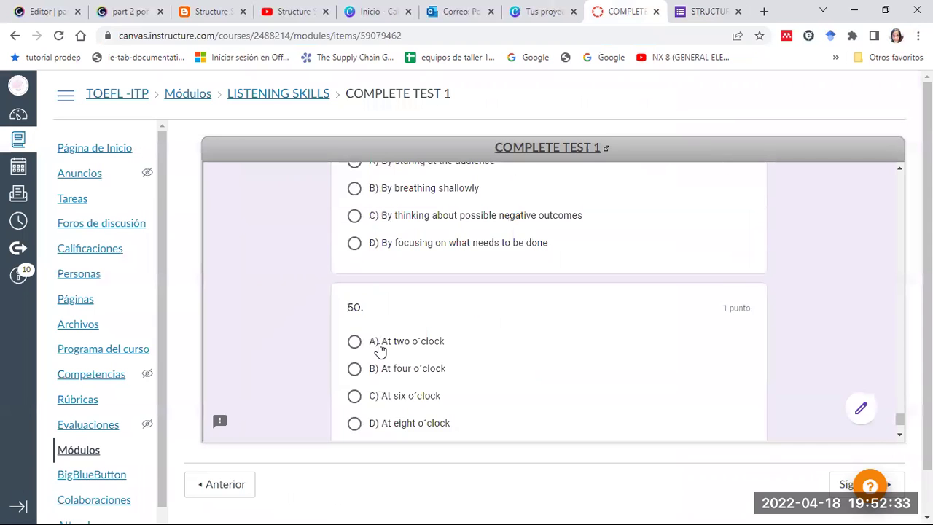
scroll(379, 350, "up", 20)
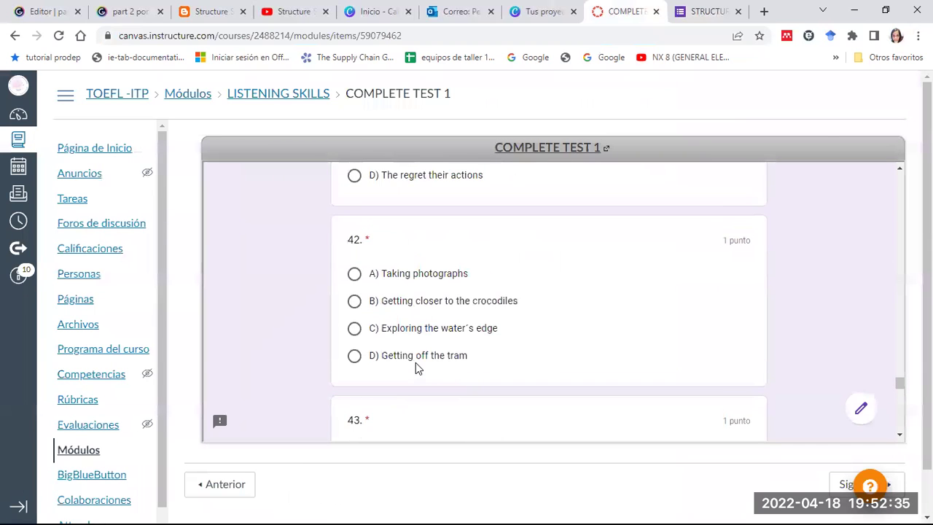
scroll(415, 368, "up", 6)
scroll(416, 365, "up", 20)
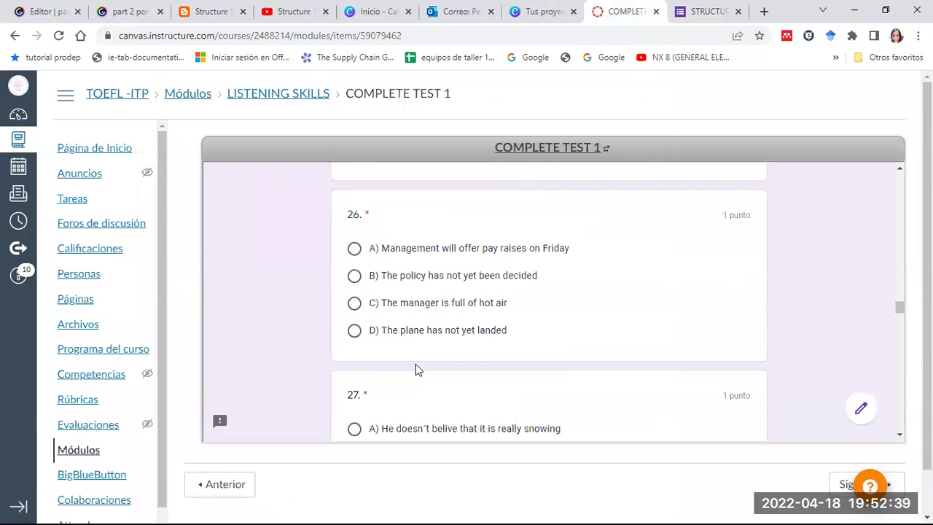
scroll(416, 368, "up", 5)
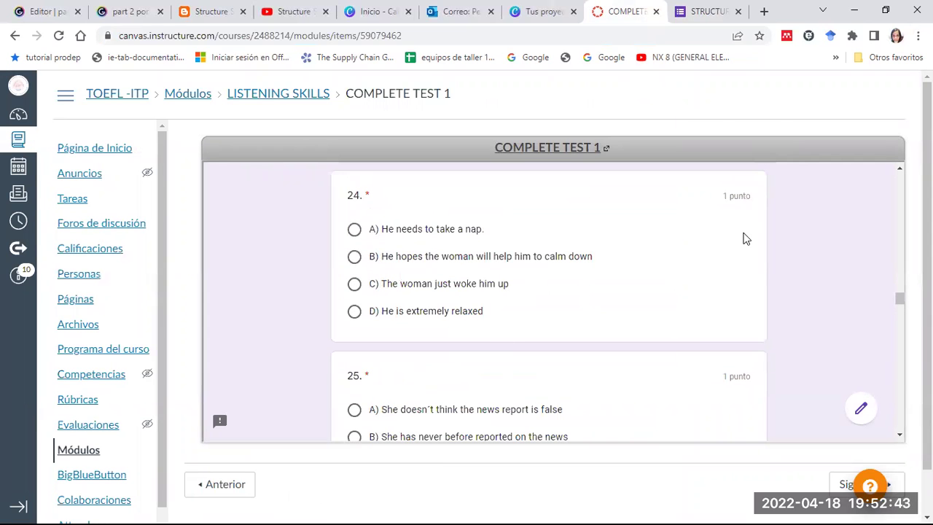
scroll(500, 343, "up", 20)
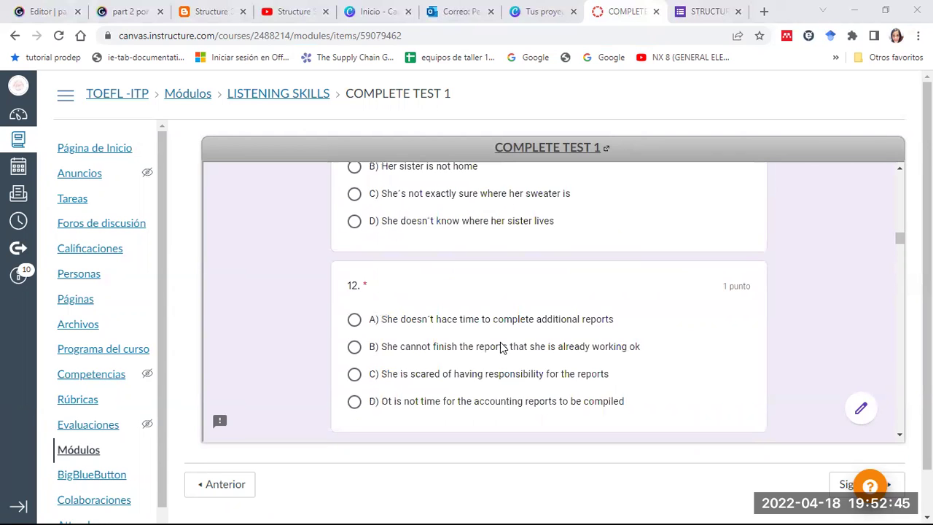
scroll(500, 346, "up", 3)
left_click_drag(900, 233, 900, 174)
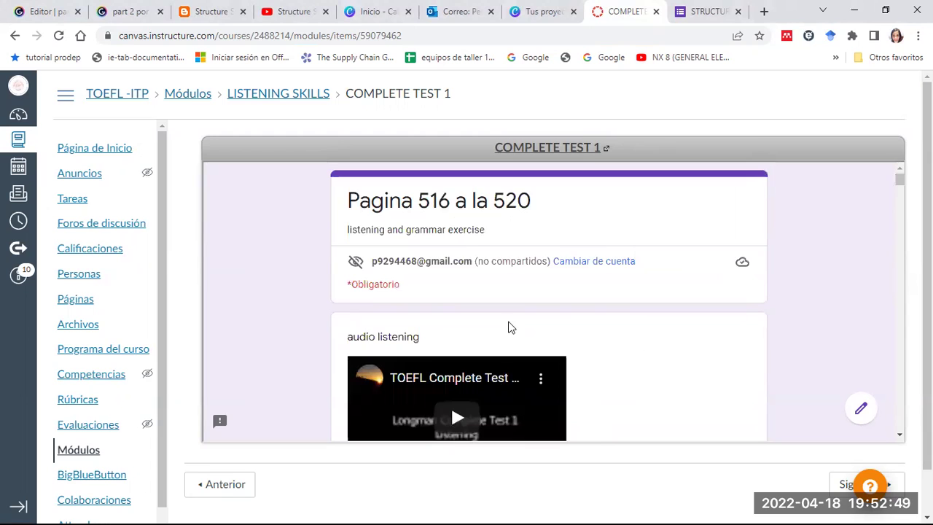
scroll(508, 328, "down", 2)
Go back to the Structure Skills 1-5 form and answer question 1 with "B) flows"
key("ctrl+Tab")
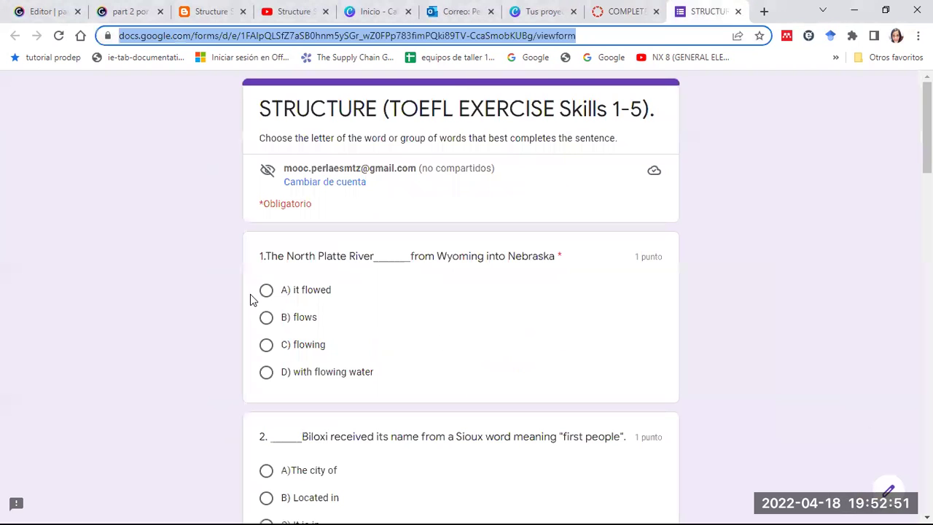
left_click(620, 15)
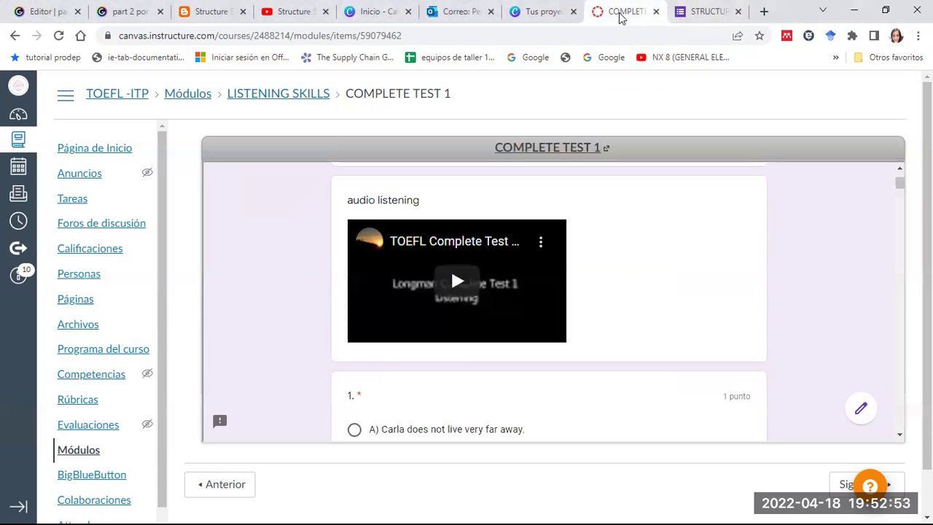
left_click(707, 15)
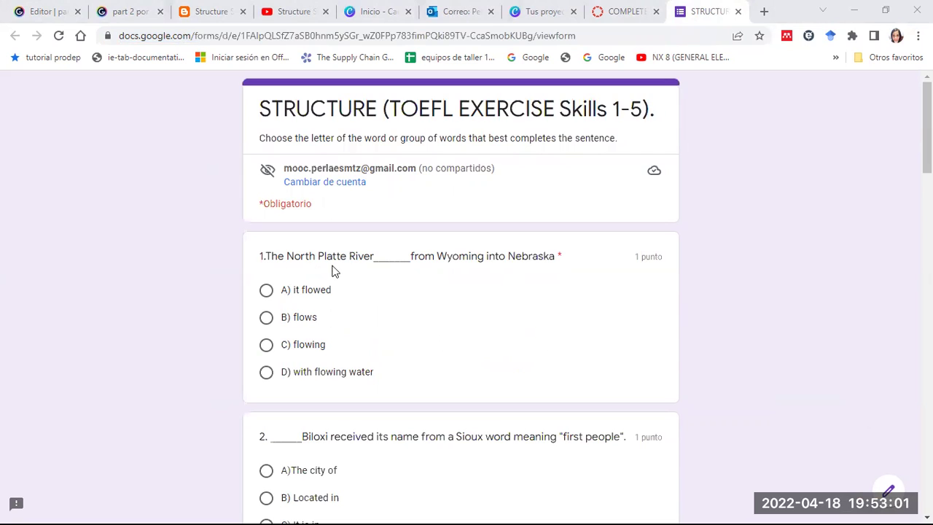
left_click(268, 320)
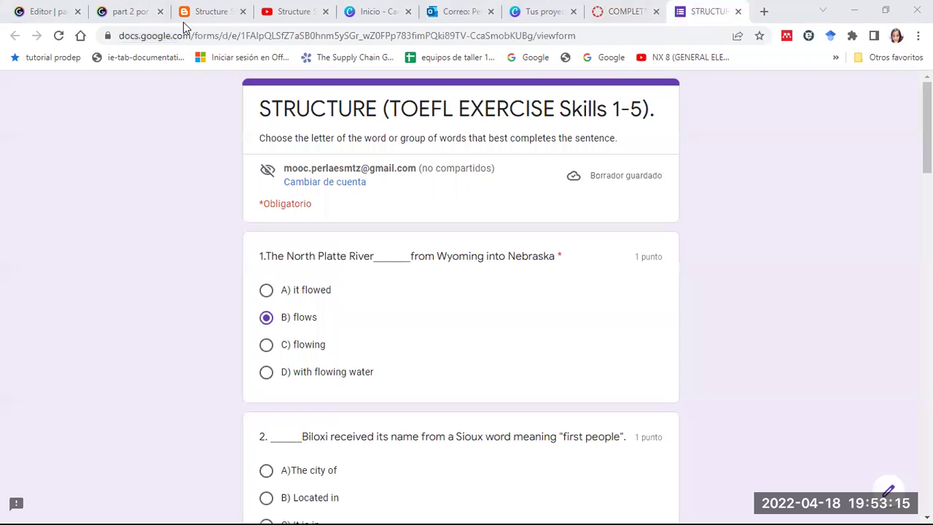
Return to the Canvas course modules and open STRUCTURE SKILLS 1-19 in the STRUCTURE SKILLS module
left_click(621, 12)
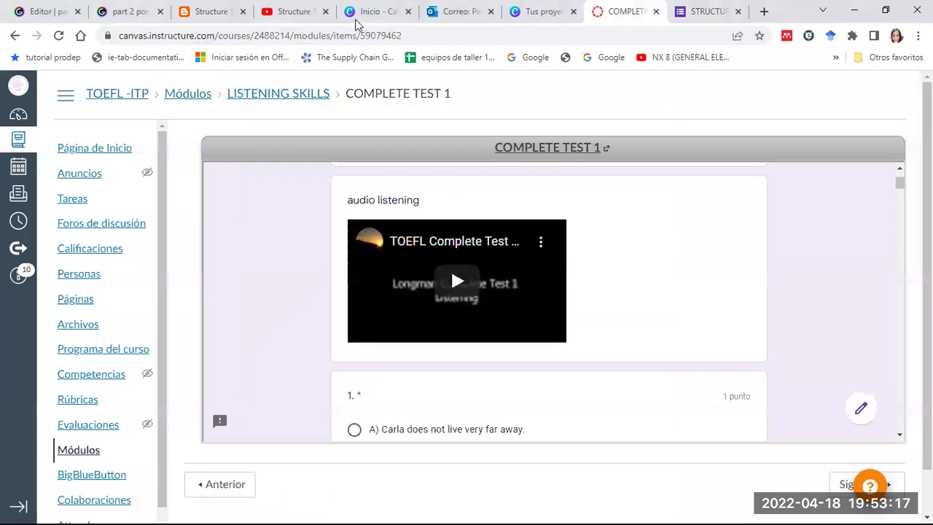
left_click(13, 36)
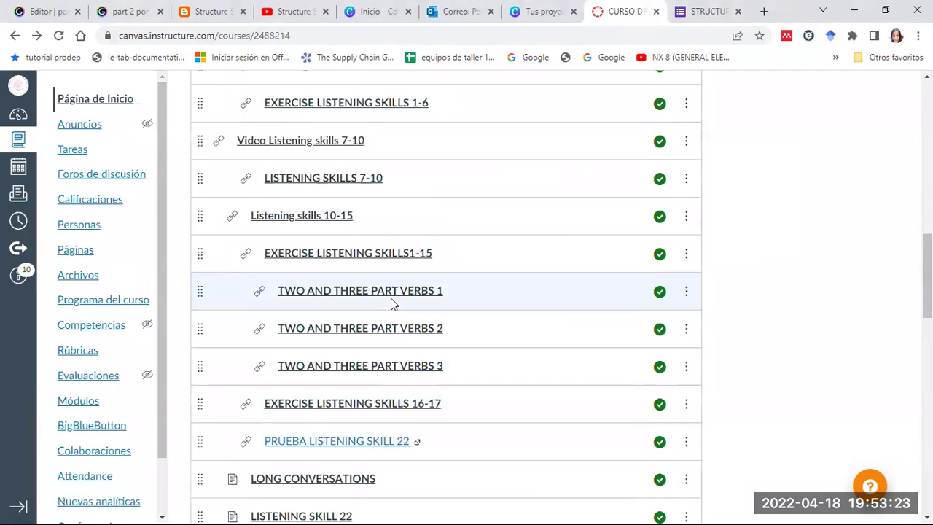
scroll(391, 298, "down", 7)
scroll(391, 298, "down", 5)
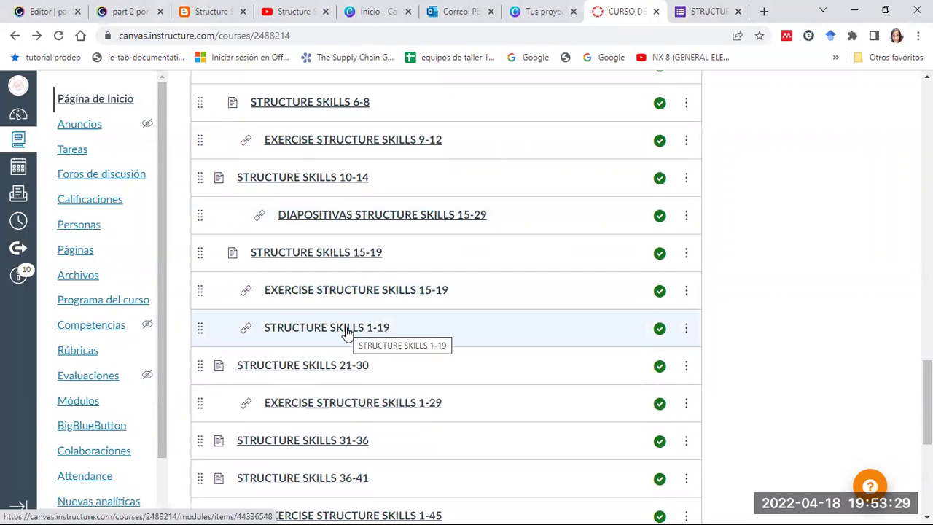
left_click(347, 330)
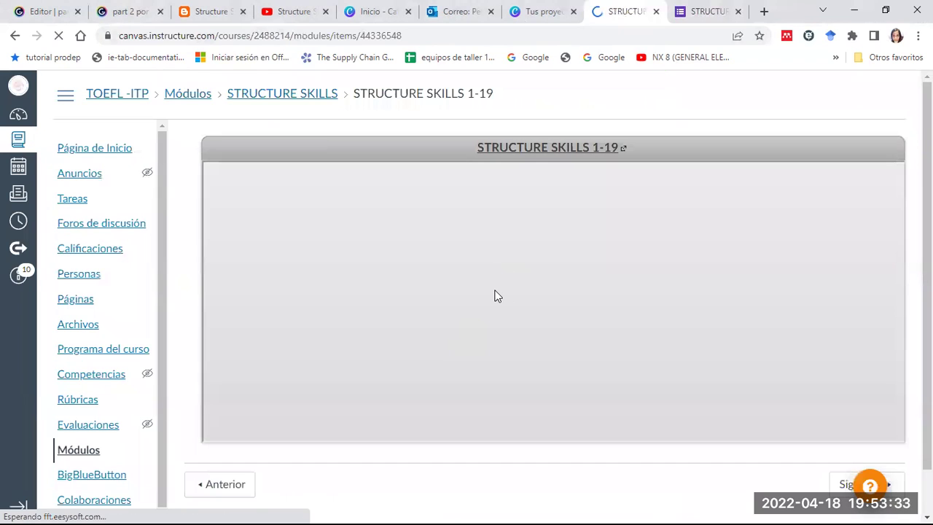
Examine the questions of the embedded STRUCTURE SKILLS 1-19 form through number 10, then recheck questions 9 and 8
scroll(499, 291, "down", 3)
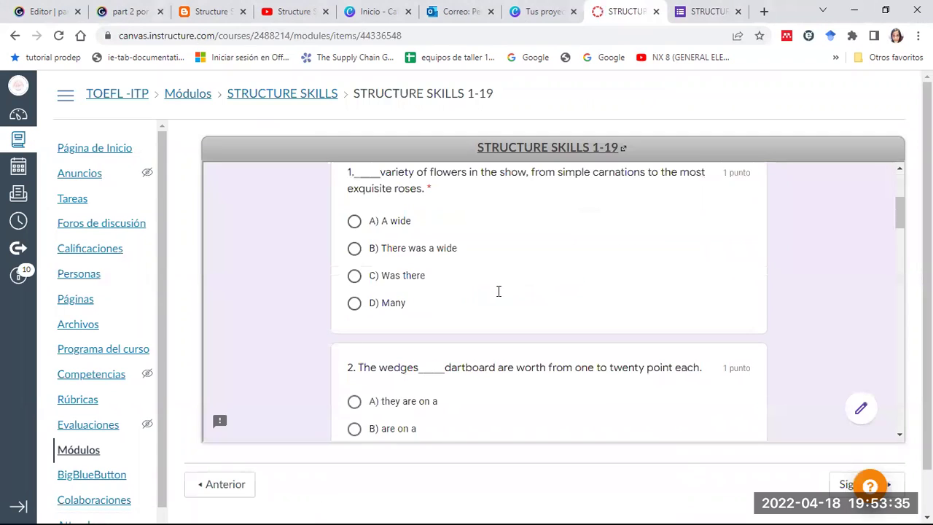
scroll(499, 291, "down", 10)
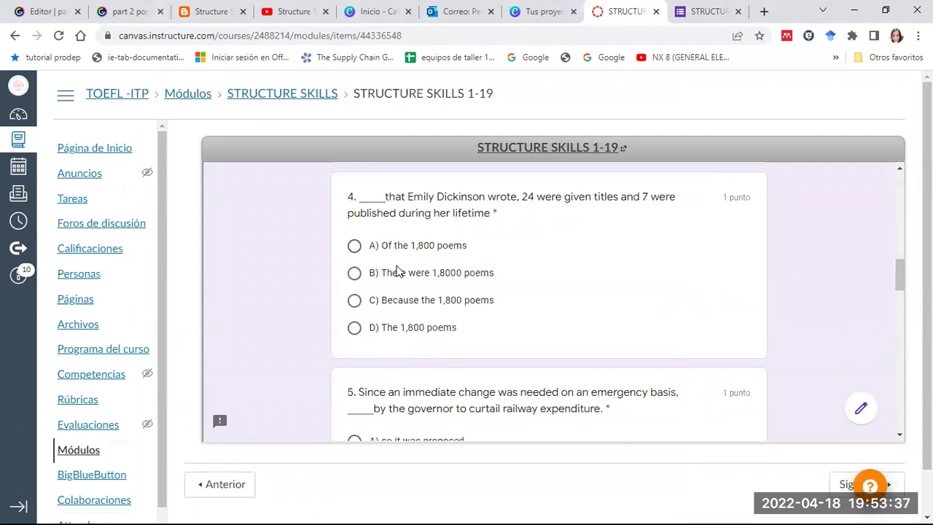
scroll(398, 271, "down", 15)
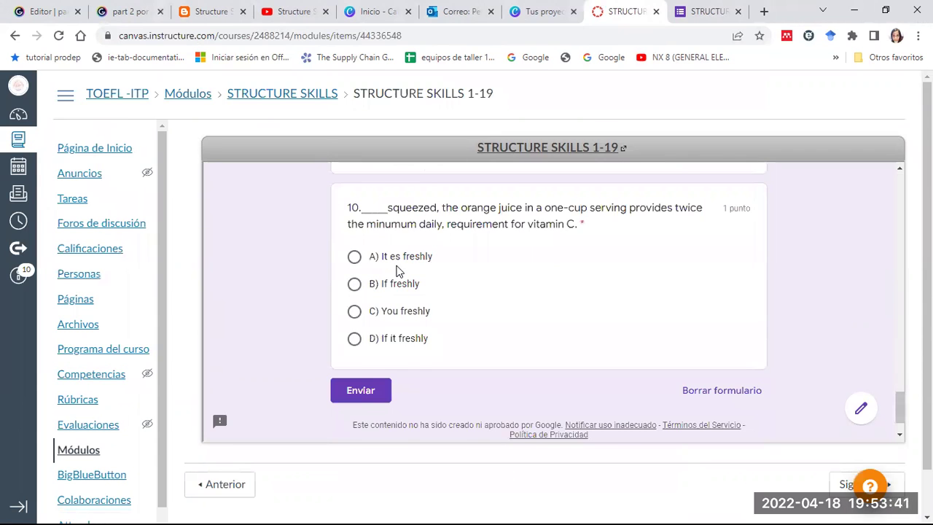
scroll(398, 271, "up", 3)
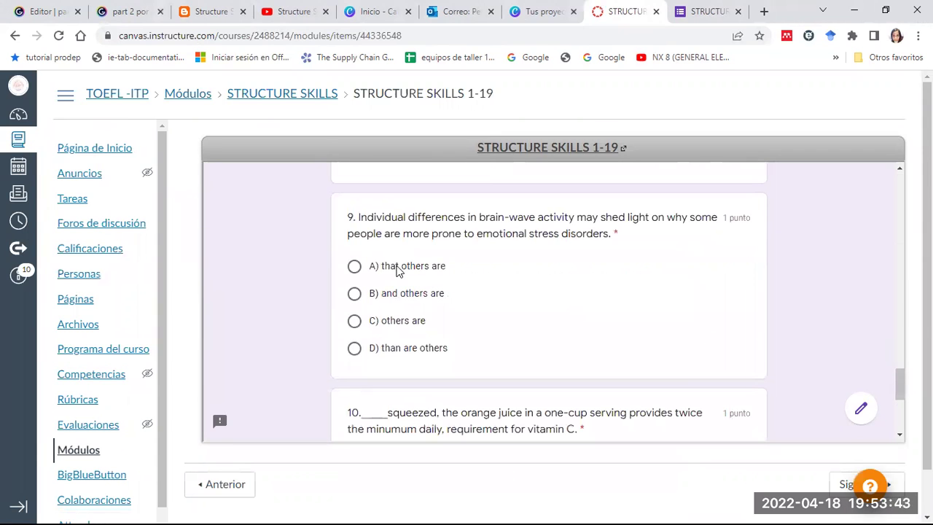
scroll(398, 270, "up", 3)
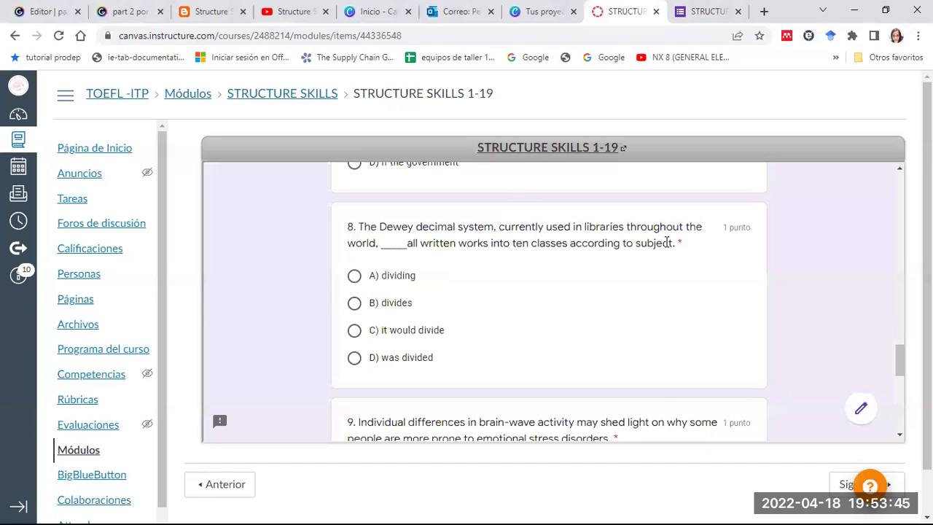
scroll(603, 227, "up", 1)
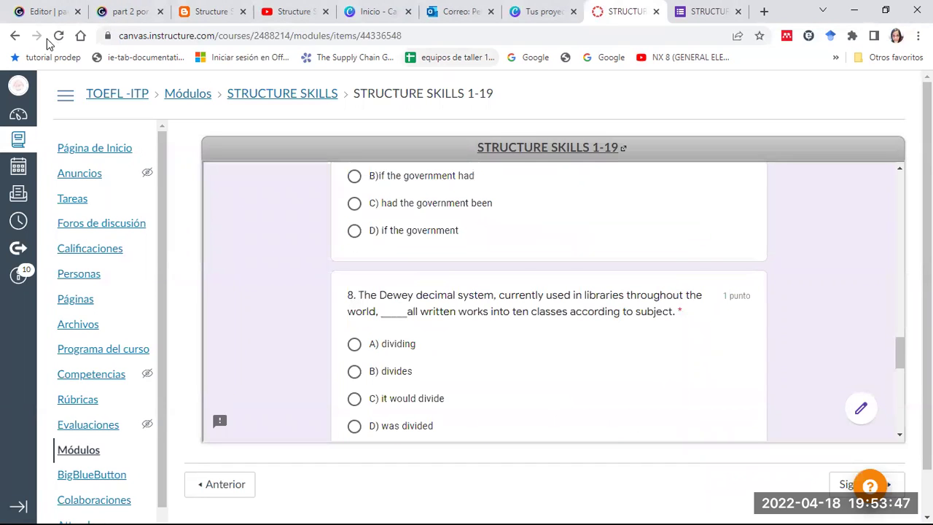
Go back to the course modules and open STRUCTURE COMPLETE TEST/FINAL TEST
left_click(16, 36)
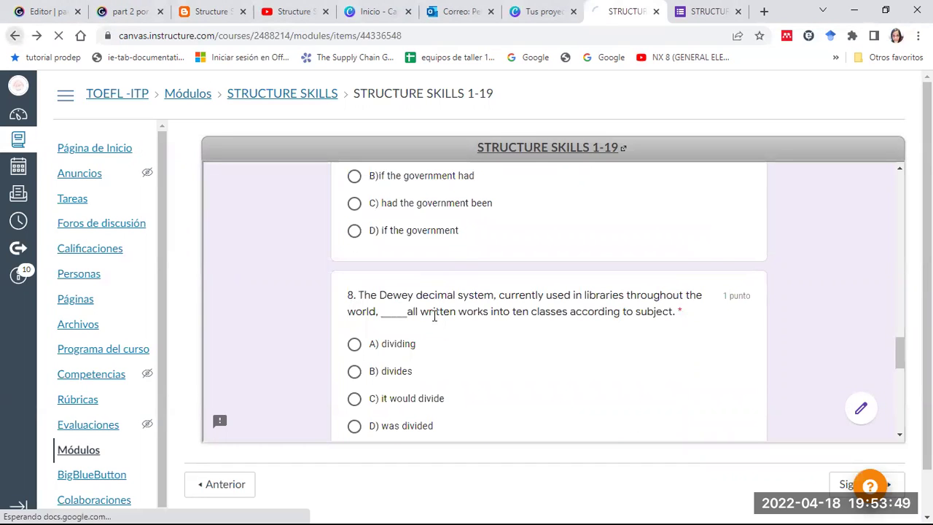
scroll(433, 324, "down", 15)
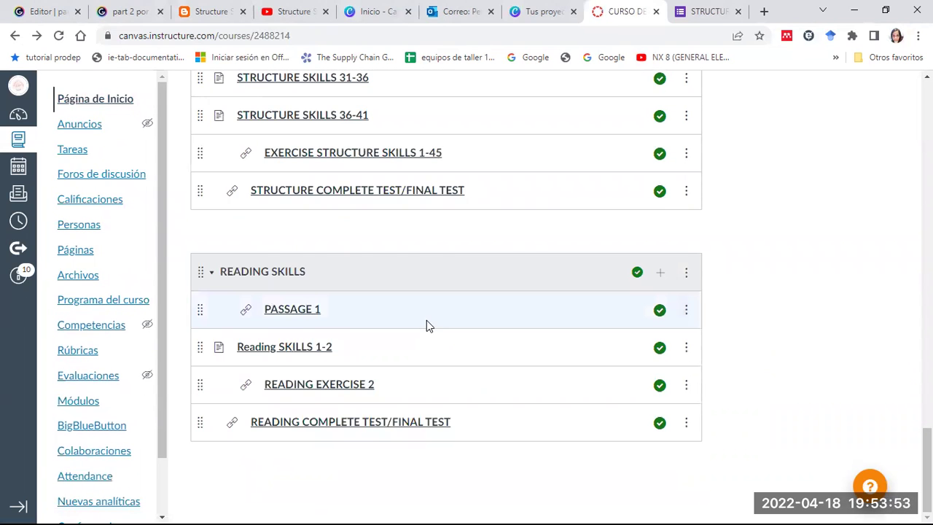
scroll(426, 320, "up", 2)
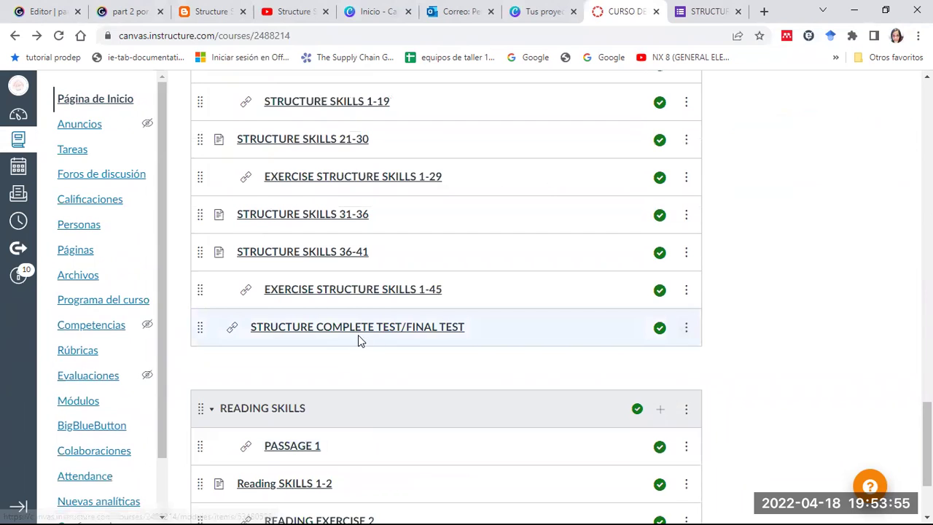
left_click(358, 334)
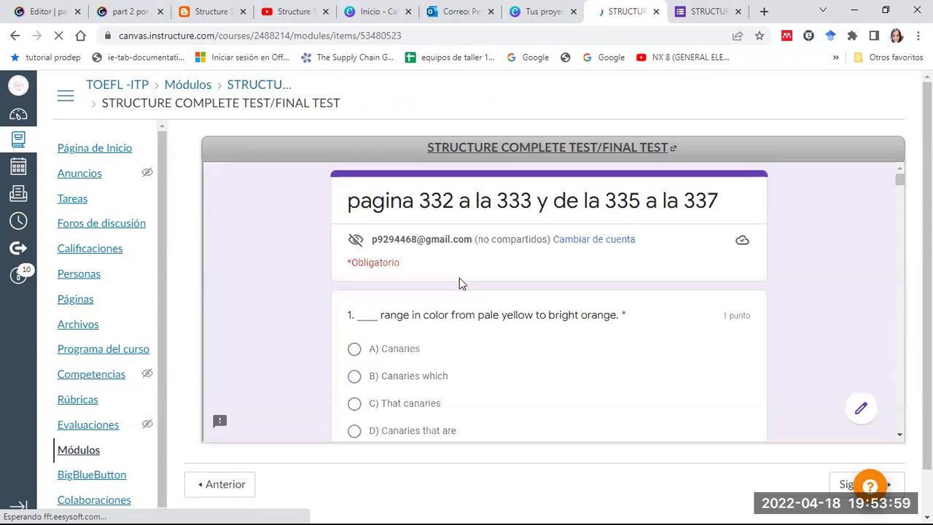
Go through questions 1 to 6 of the embedded final test form, choosing an answer for some of them
scroll(459, 283, "down", 2)
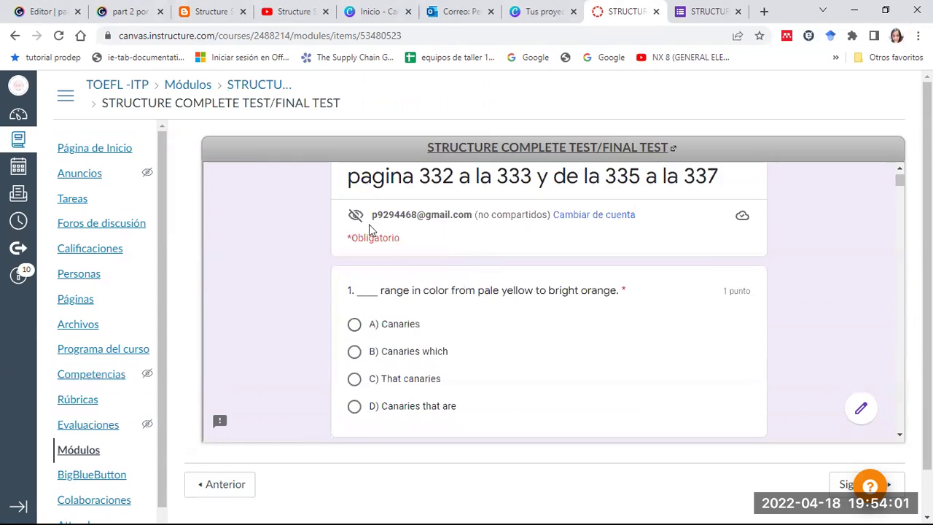
left_click(354, 211)
scroll(357, 282, "down", 2)
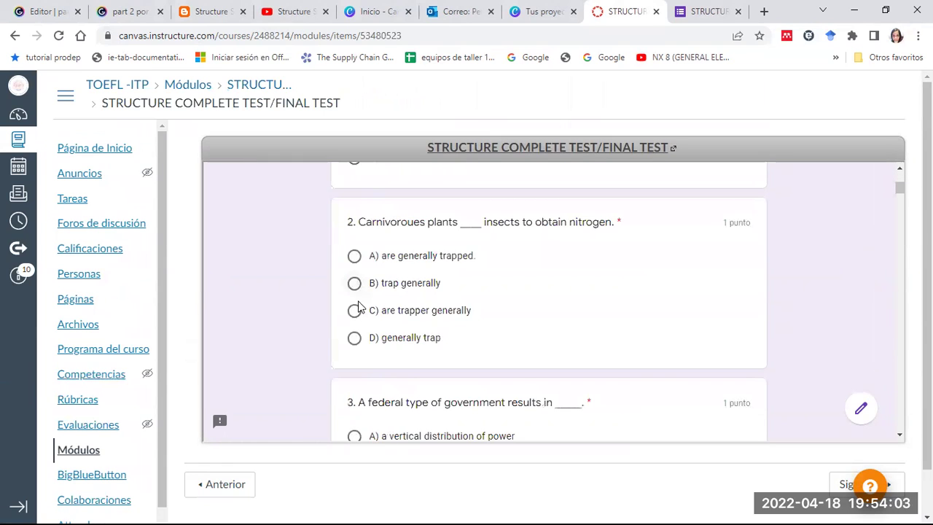
scroll(357, 292, "down", 3)
scroll(357, 295, "down", 2)
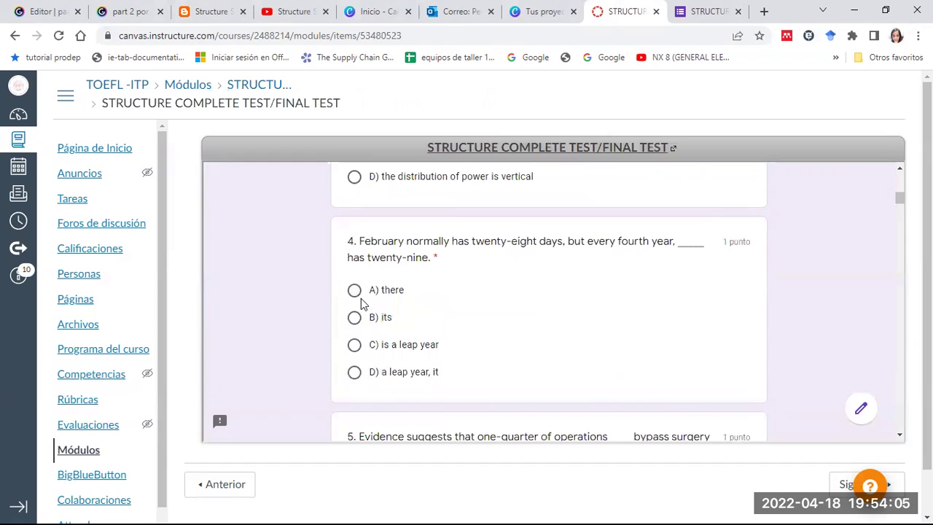
scroll(358, 315, "down", 4)
left_click(355, 267)
scroll(361, 306, "down", 2)
left_click(354, 314)
scroll(358, 319, "down", 3)
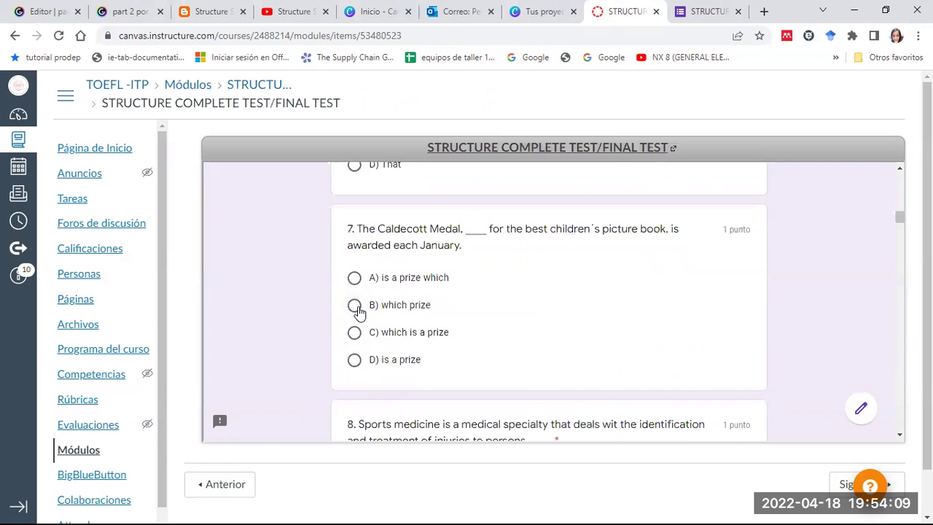
Answer question 8, about sports medicine, with "B) involved in sports"
scroll(355, 305, "down", 4)
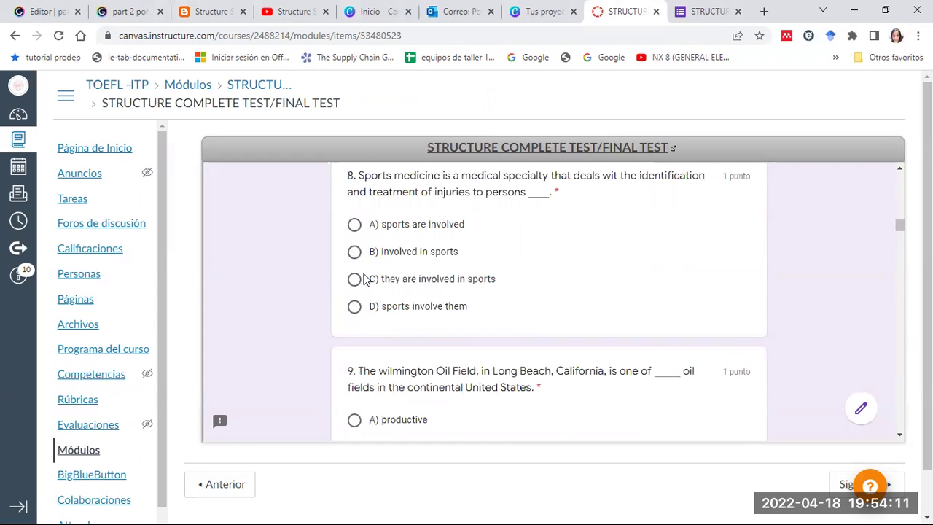
scroll(367, 275, "up", 2)
scroll(368, 285, "down", 3)
scroll(373, 273, "up", 1)
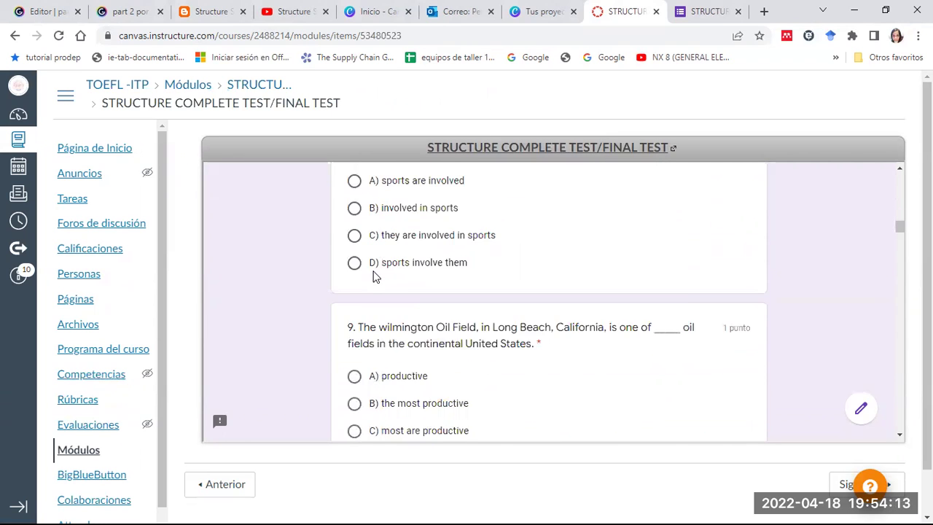
left_click(354, 252)
Answer question 9 with "C) most are productive" and question 10 with "A) an electrical charge"
scroll(370, 273, "down", 5)
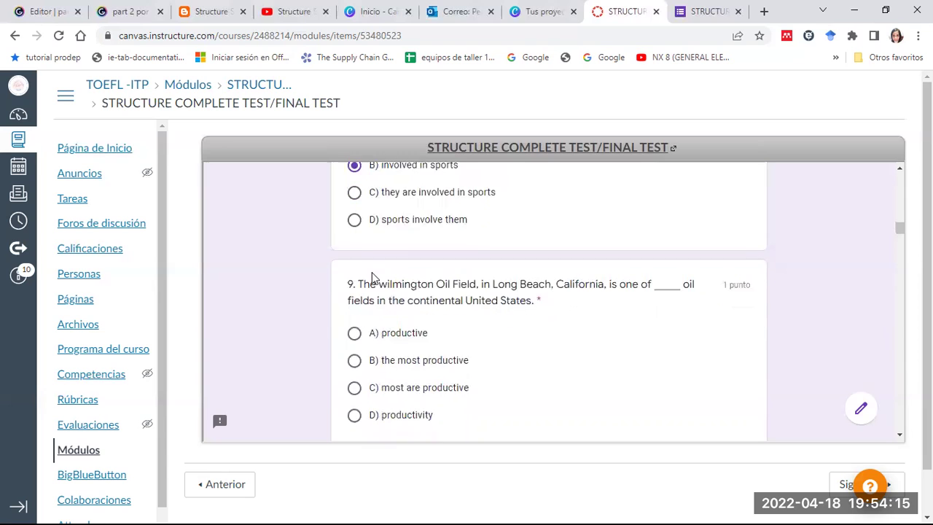
left_click(354, 202)
left_click(354, 342)
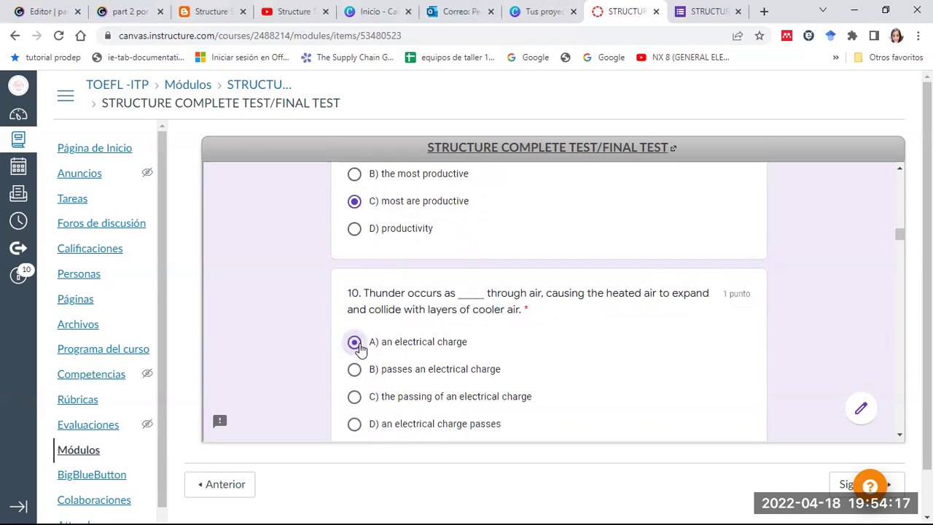
Choose answers for the final test questions that follow number 10, up to number 14
scroll(364, 336, "down", 3)
left_click(355, 361)
scroll(387, 306, "down", 5)
left_click(355, 241)
scroll(379, 292, "down", 3)
left_click(355, 372)
scroll(381, 325, "up", 1)
left_click(354, 271)
scroll(430, 326, "down", 1)
Answer question 16, about light from the sun, with option D)
scroll(382, 379, "down", 5)
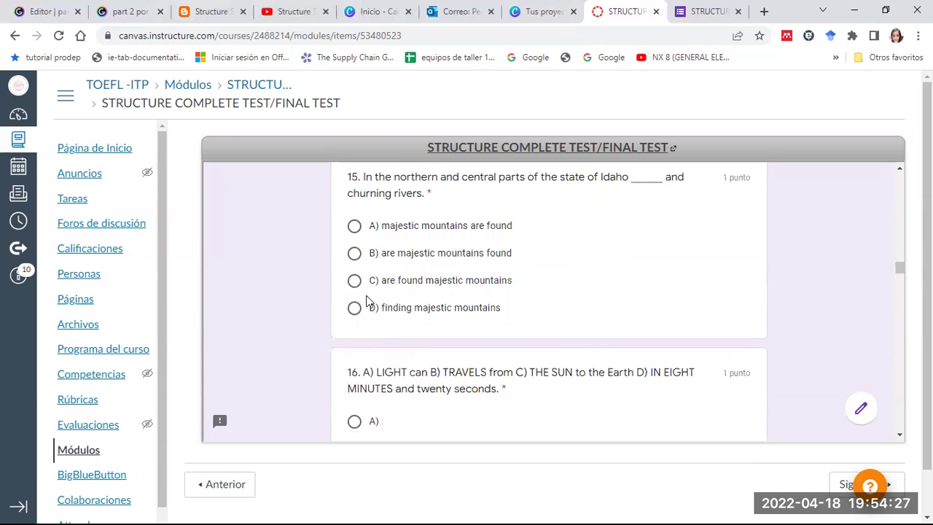
scroll(368, 301, "down", 2)
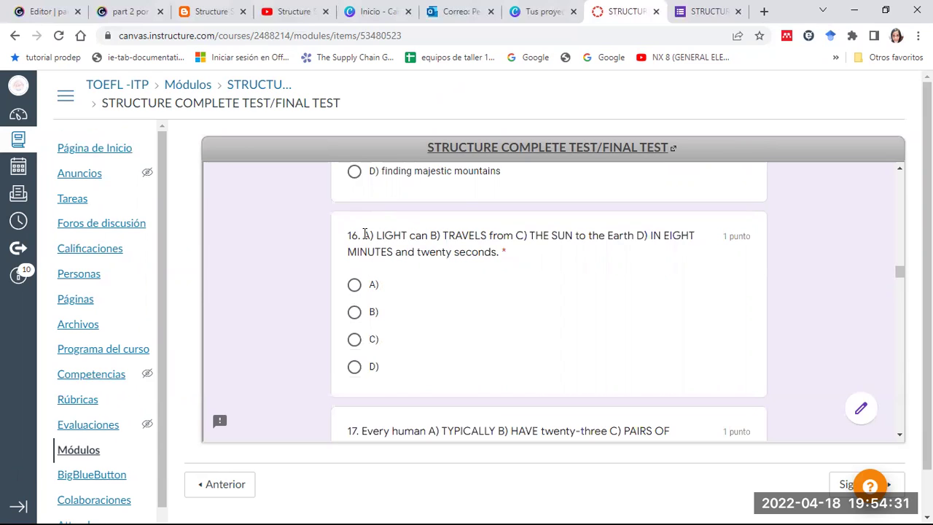
left_click_drag(410, 250, 426, 373)
left_click(427, 373)
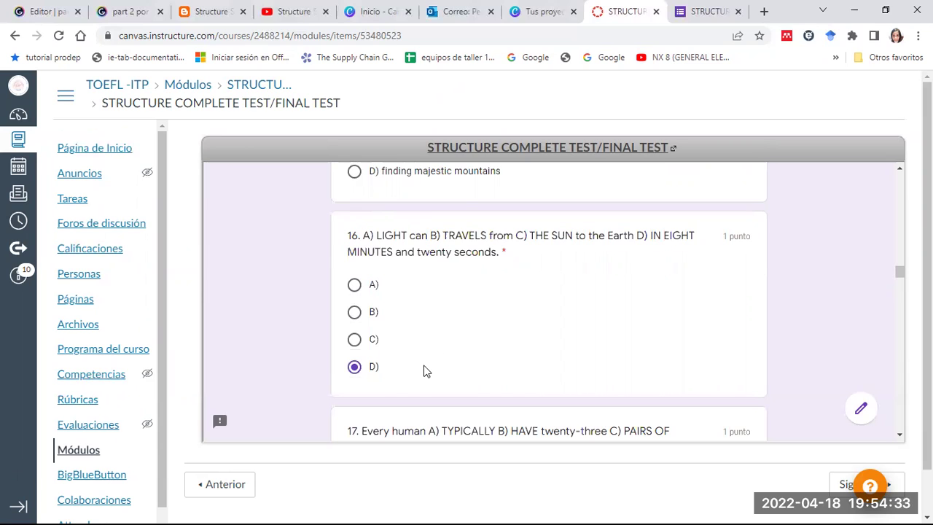